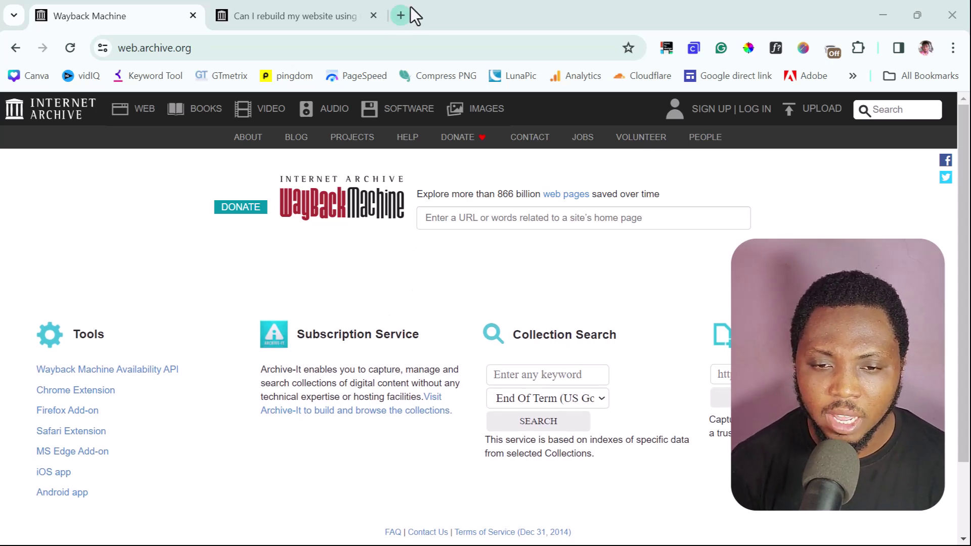
Step: Load bitcoin.com in a new Chrome tab and scroll down its homepage
click(400, 15)
click(306, 48)
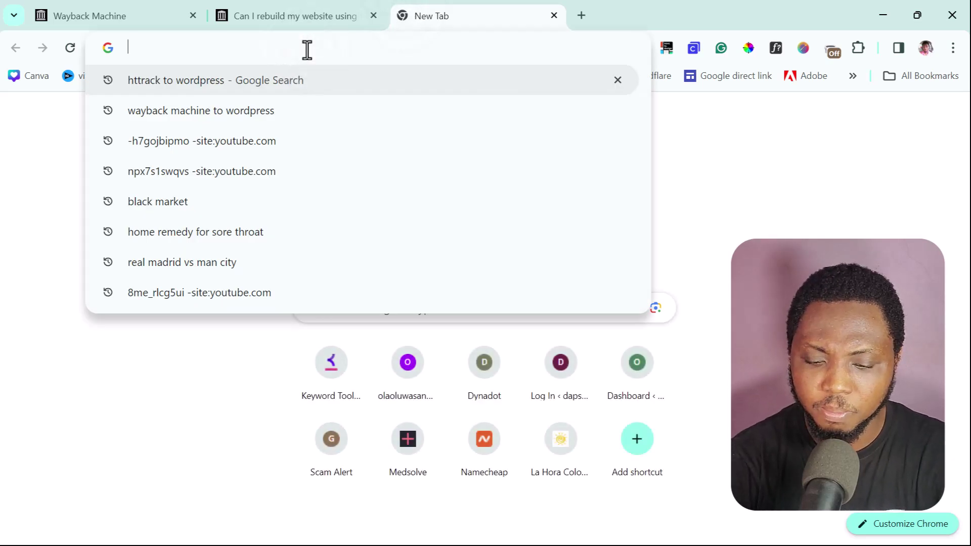
text(bitcoin.com)
key(Return)
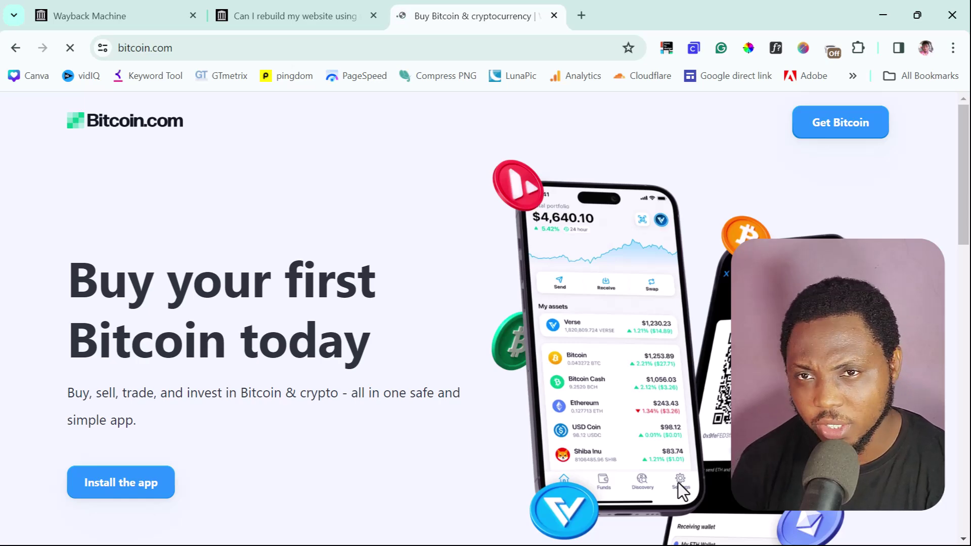
scroll(460, 269, down, 15)
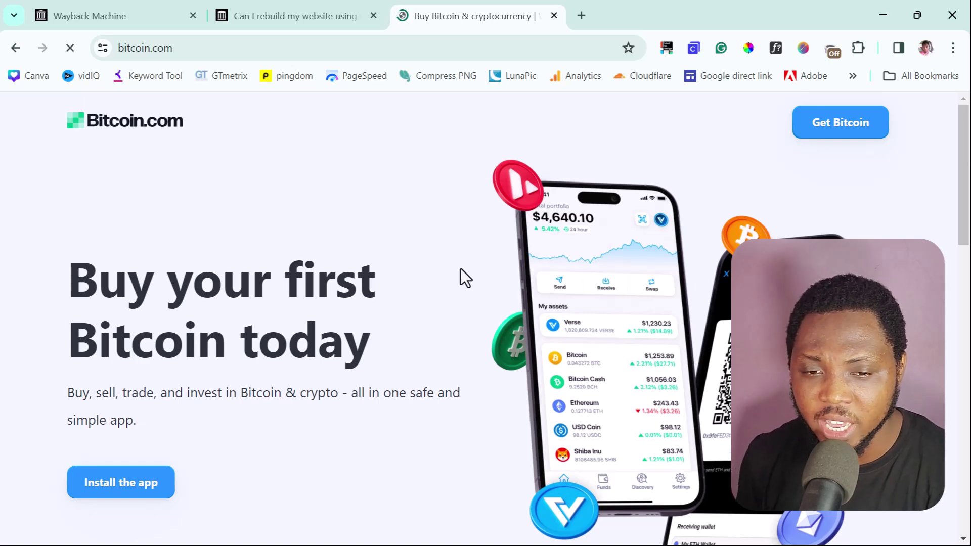
Step: Copy the bitcoin.com URL and search it in the Wayback Machine to show its 6,802 captures
click(184, 47)
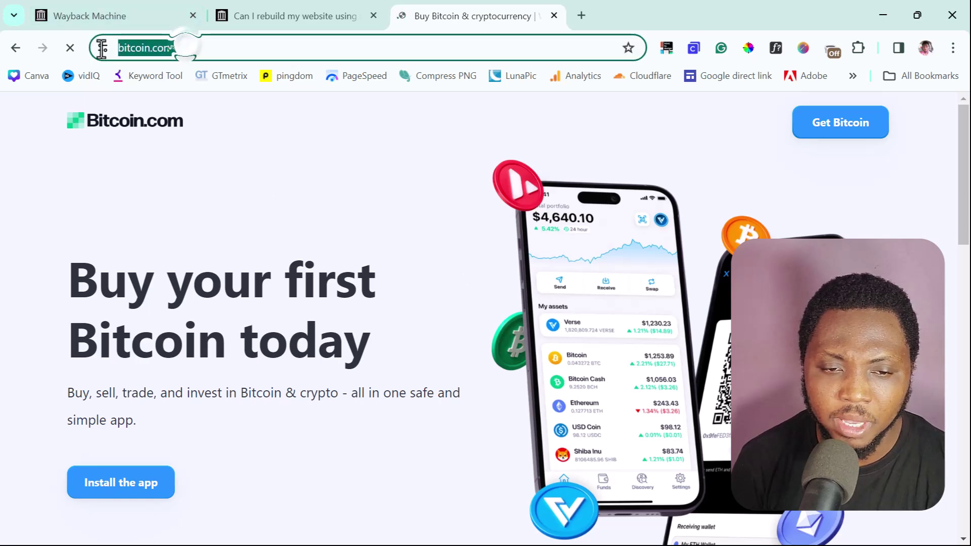
right_click(142, 50)
click(191, 185)
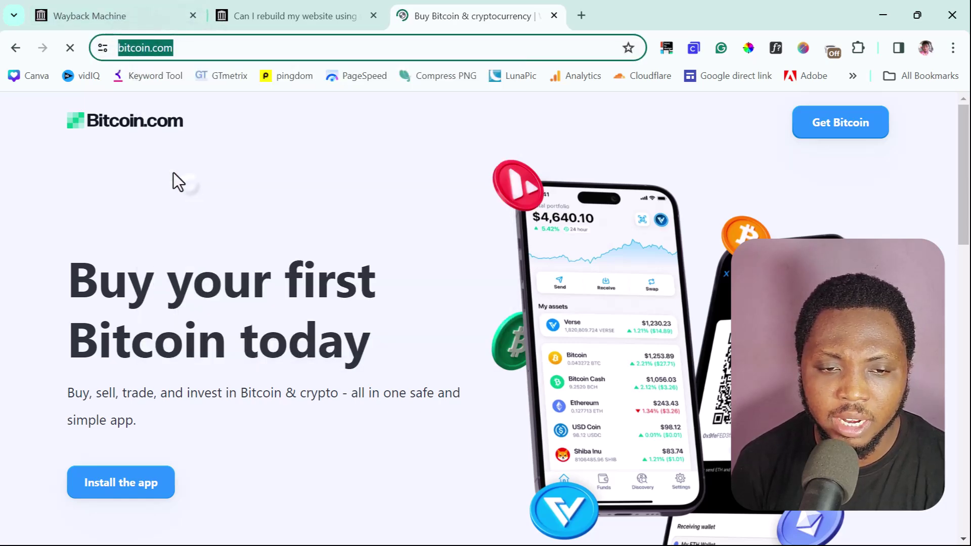
click(80, 10)
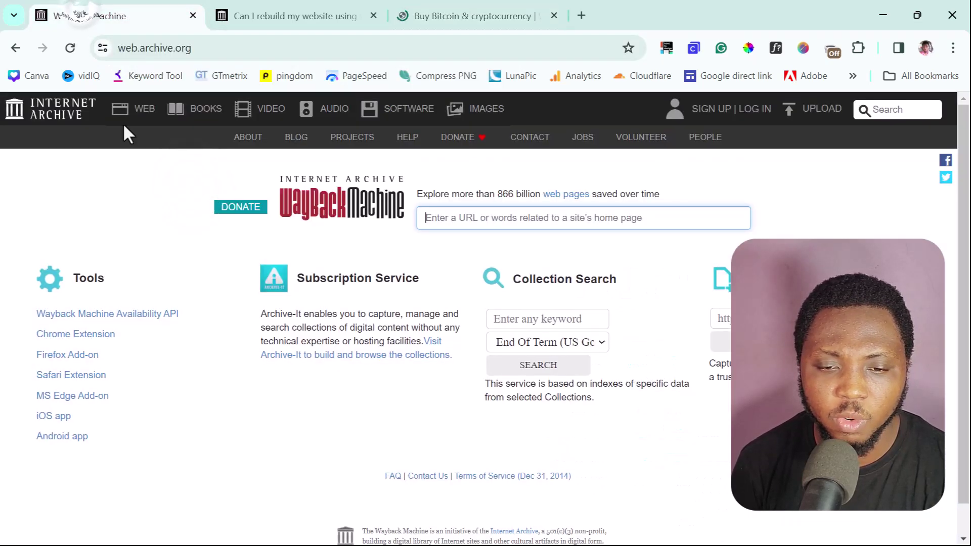
click(459, 218)
key(ctrl+v)
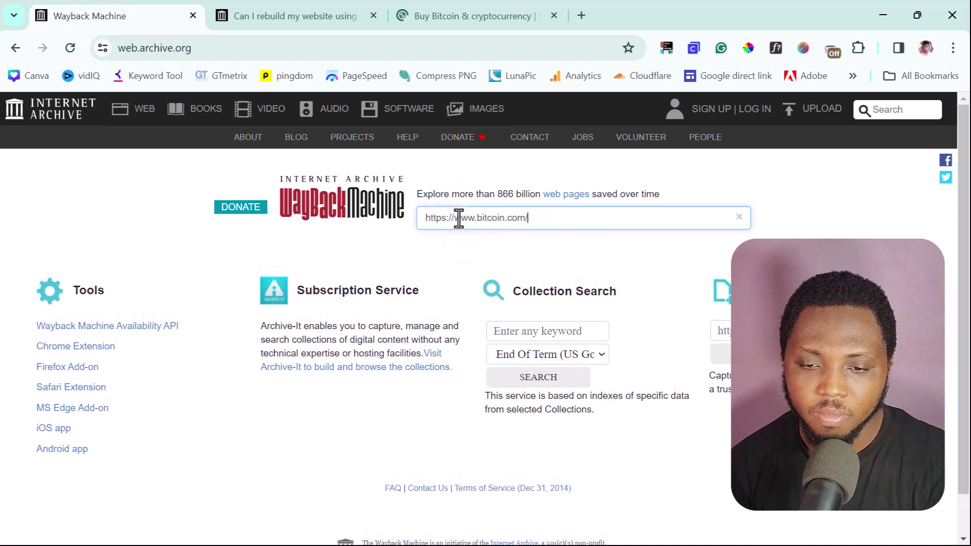
key(Return)
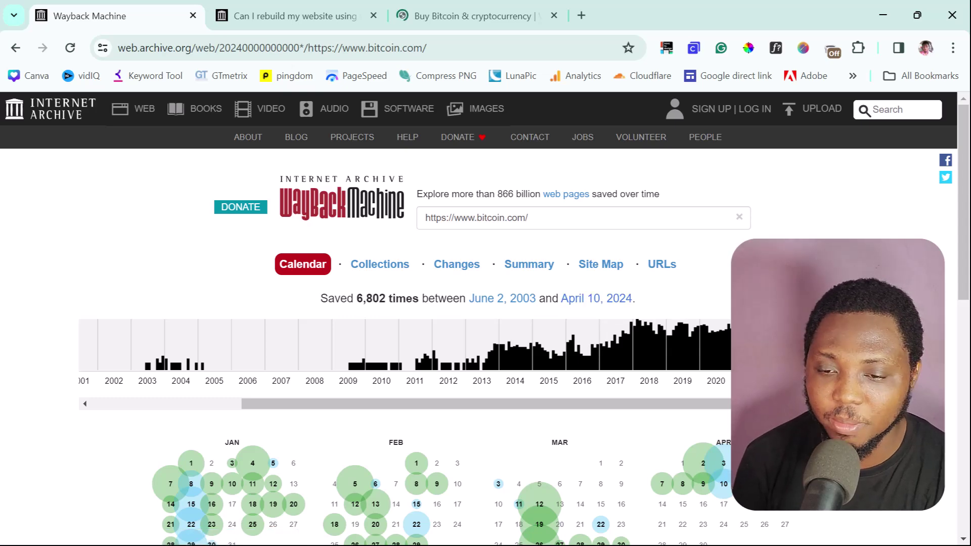
Step: Find April 10 in the 2024 calendar to list its five bitcoin.com snapshots
scroll(944, 361, down, 5)
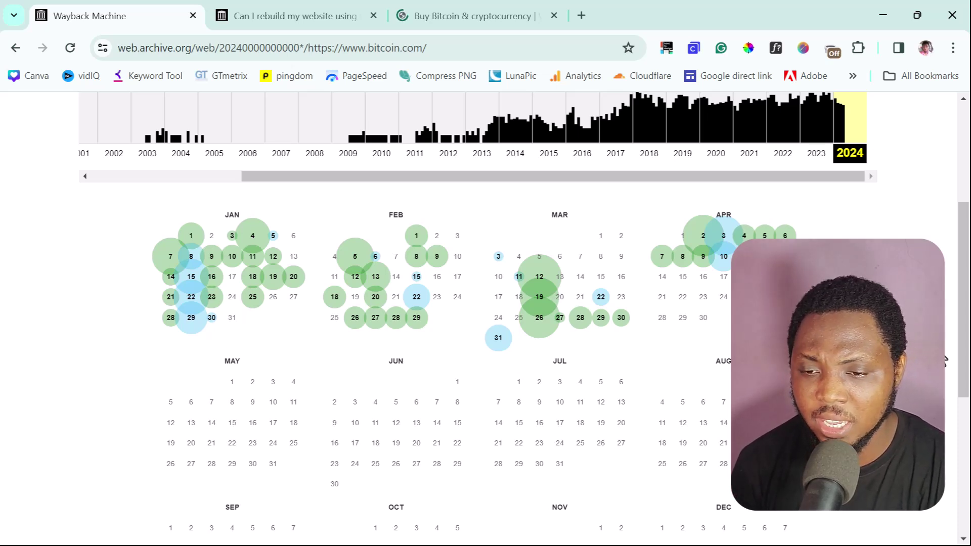
scroll(946, 352, up, 3)
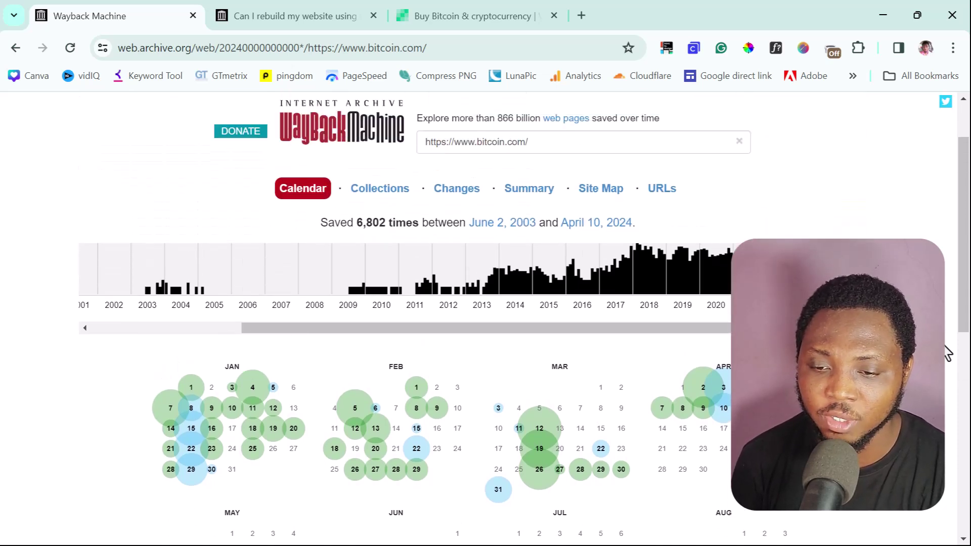
scroll(947, 353, down, 2)
scroll(946, 353, down, 5)
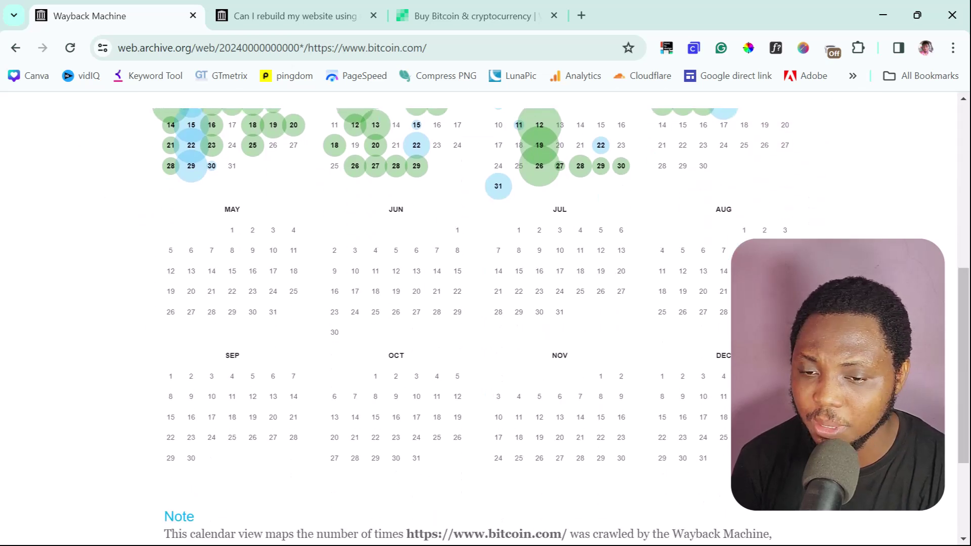
scroll(524, 314, up, 3)
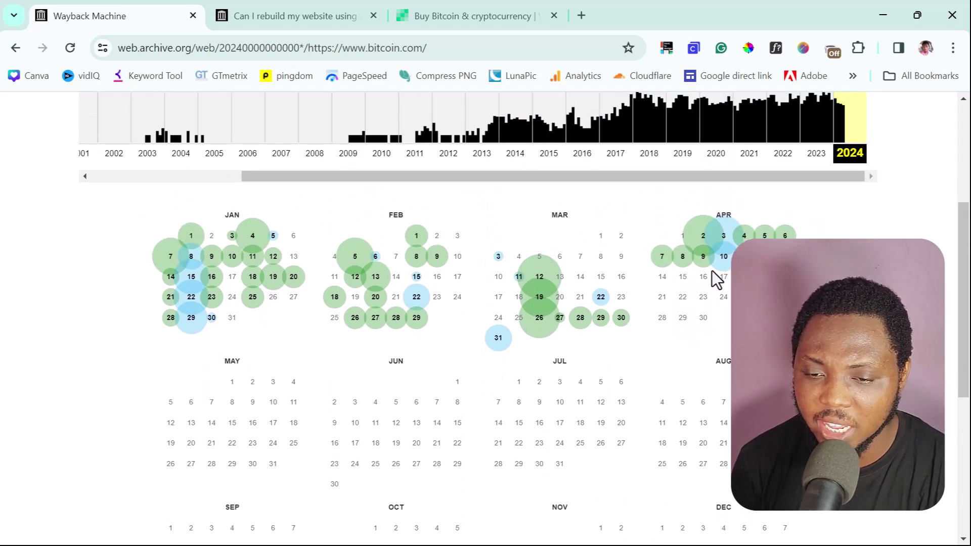
mouse_move(725, 261)
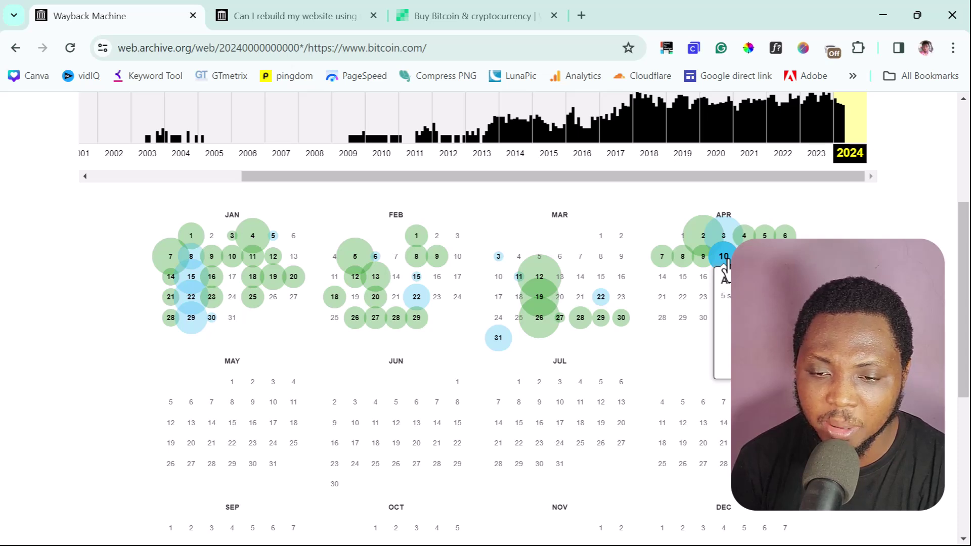
mouse_move(723, 244)
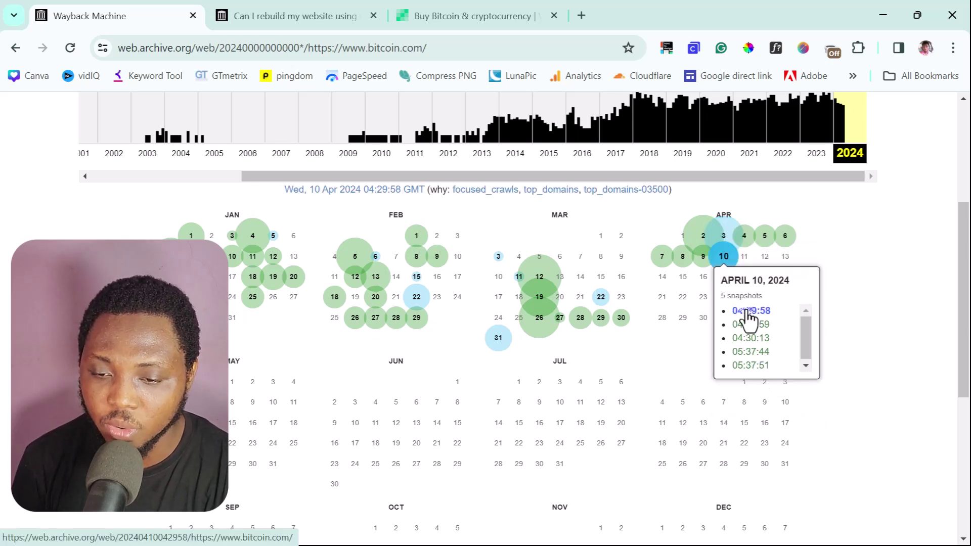
Step: Open the April 10, 2024 04:29:58 capture of bitcoin.com and scroll through it
click(747, 311)
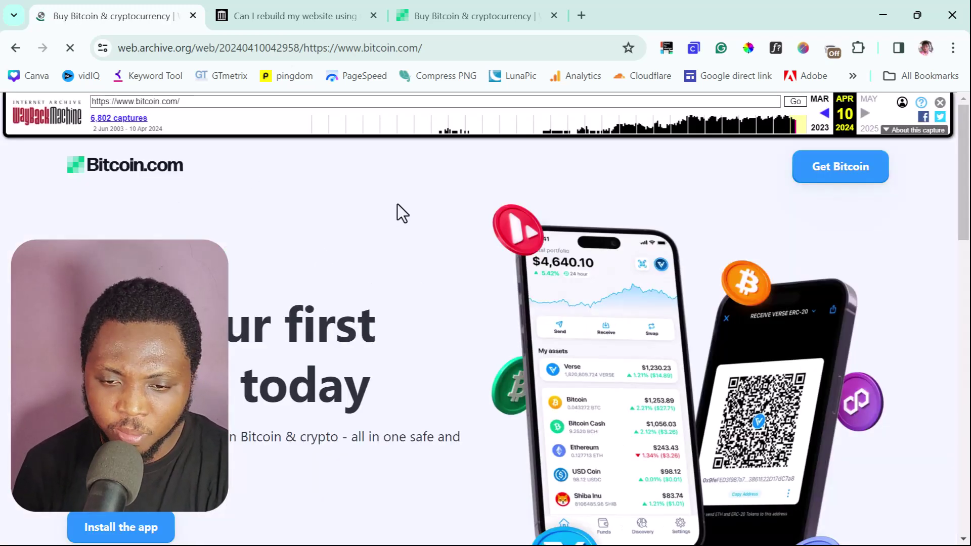
scroll(481, 232, down, 1)
scroll(481, 232, down, 5)
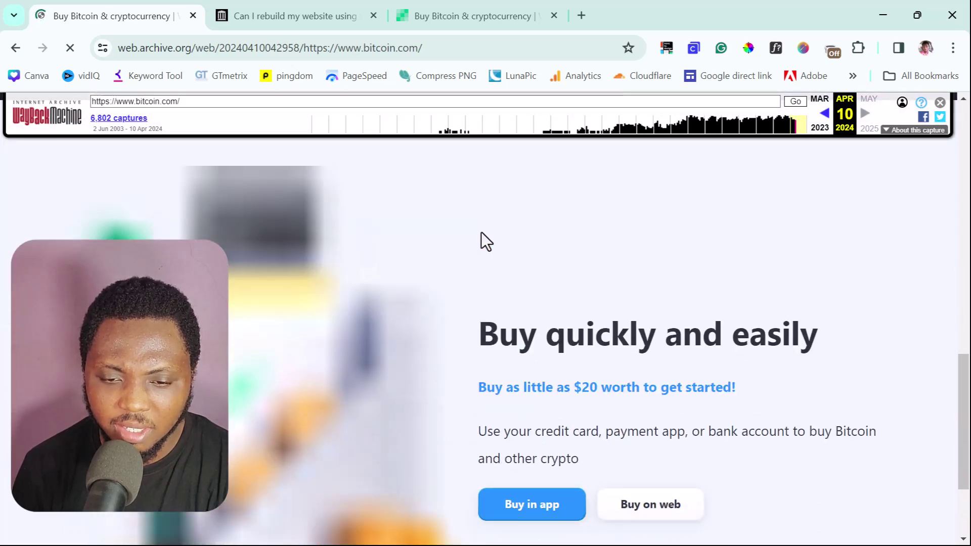
scroll(481, 232, up, 3)
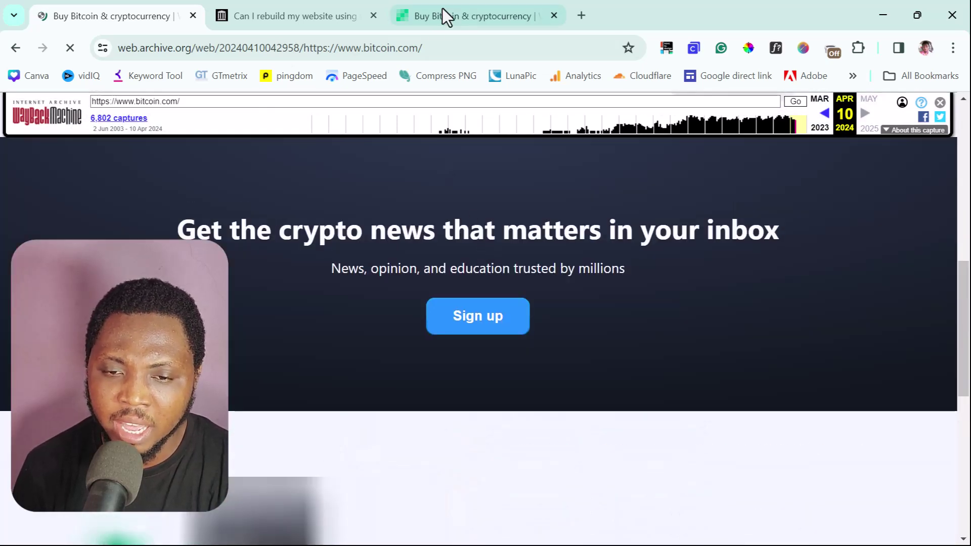
Step: Compare it against the live bitcoin.com tab, then return to the archived capture
click(450, 12)
scroll(496, 345, down, 5)
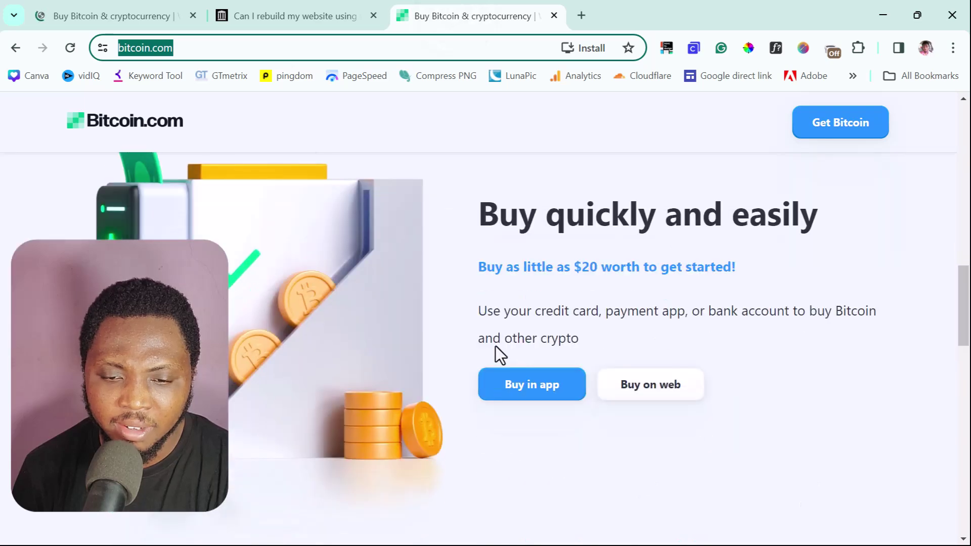
scroll(495, 344, up, 4)
click(129, 18)
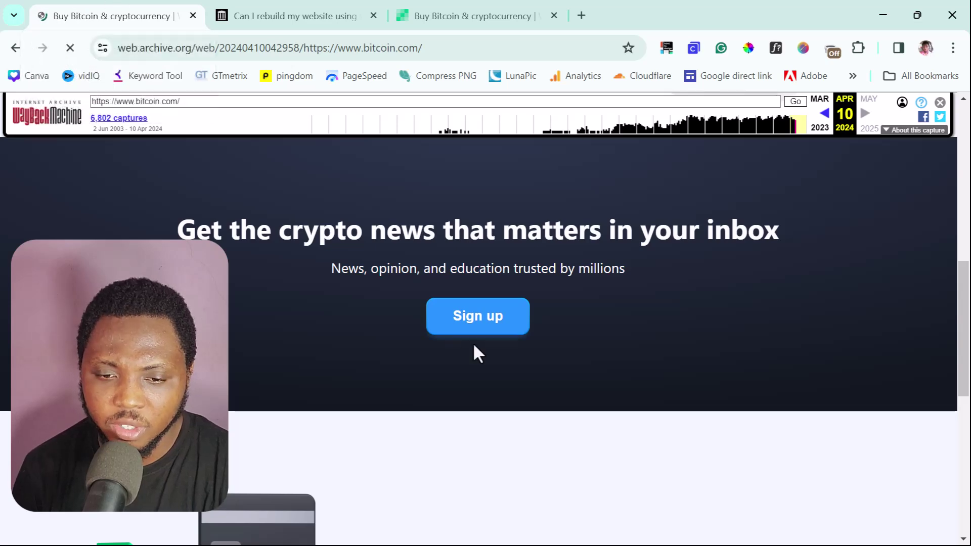
scroll(474, 344, down, 5)
scroll(484, 288, down, 6)
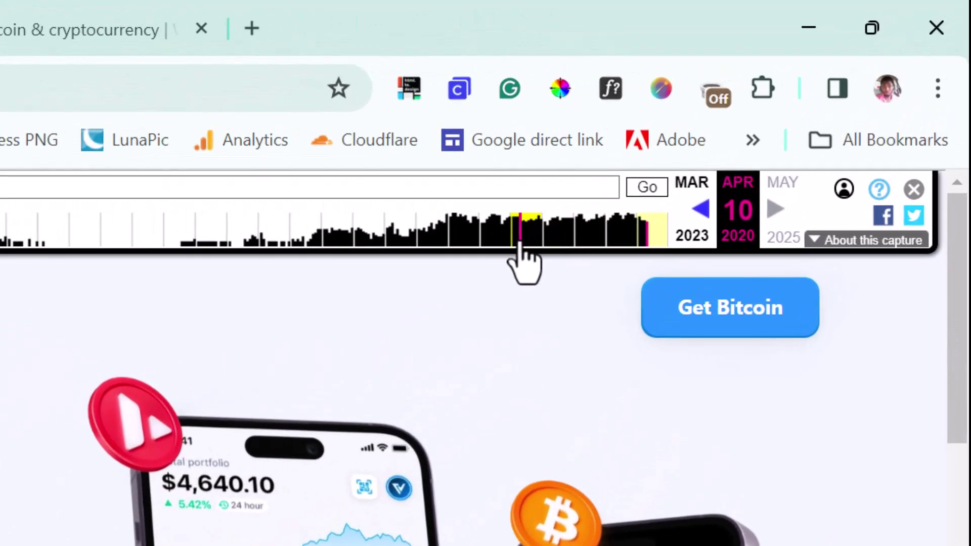
Step: Load bitcoin.com's March 31, 2020 09:05:23 capture from the 2020 timeline point
click(517, 246)
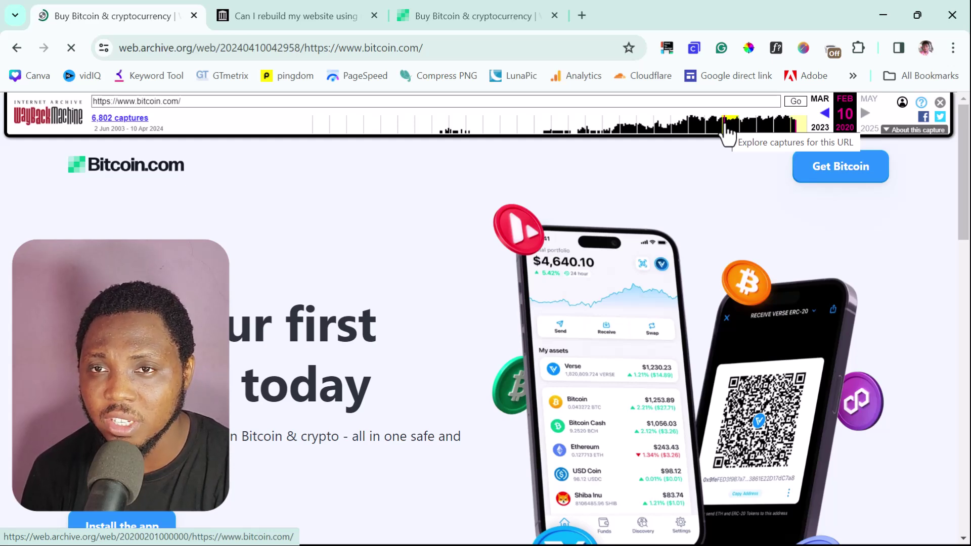
click(728, 134)
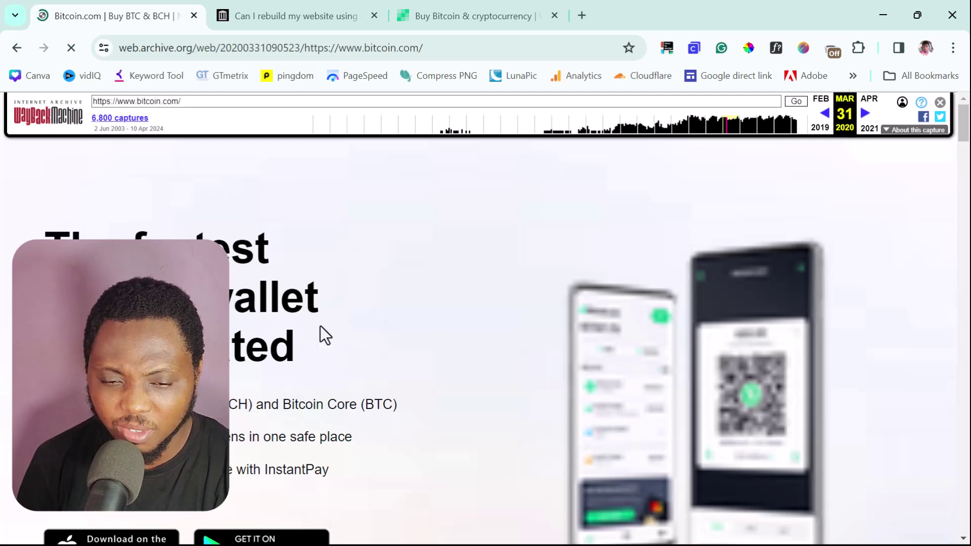
scroll(320, 328, down, 2)
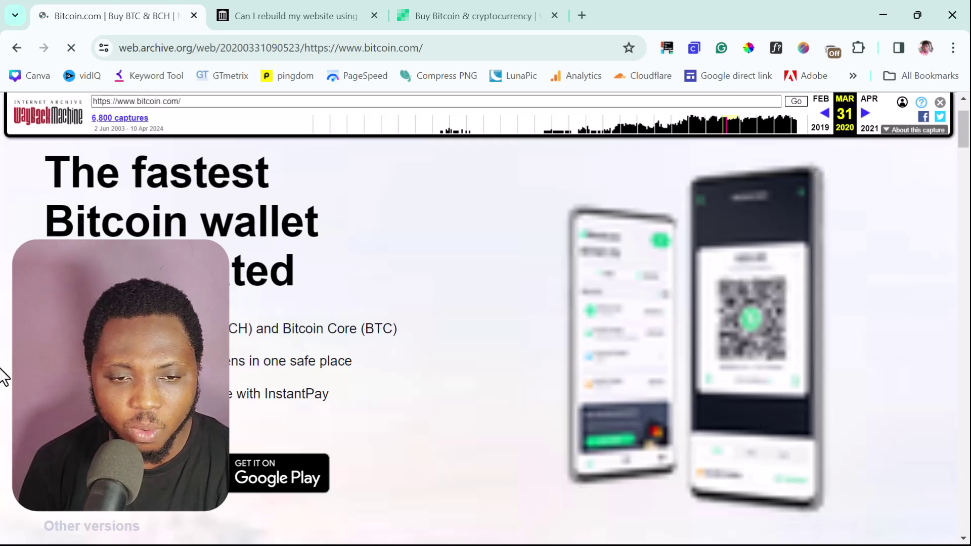
scroll(232, 412, down, 6)
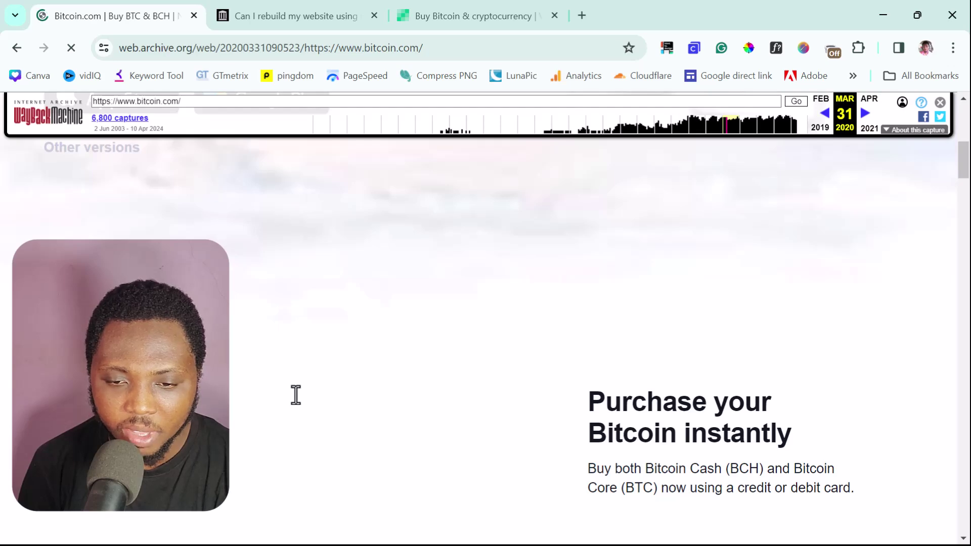
scroll(328, 351, down, 8)
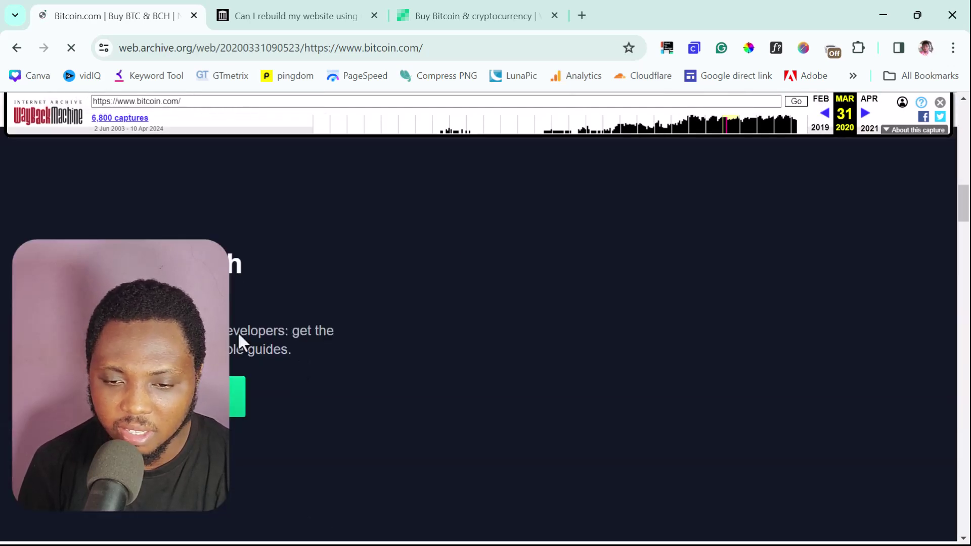
scroll(486, 262, down, 10)
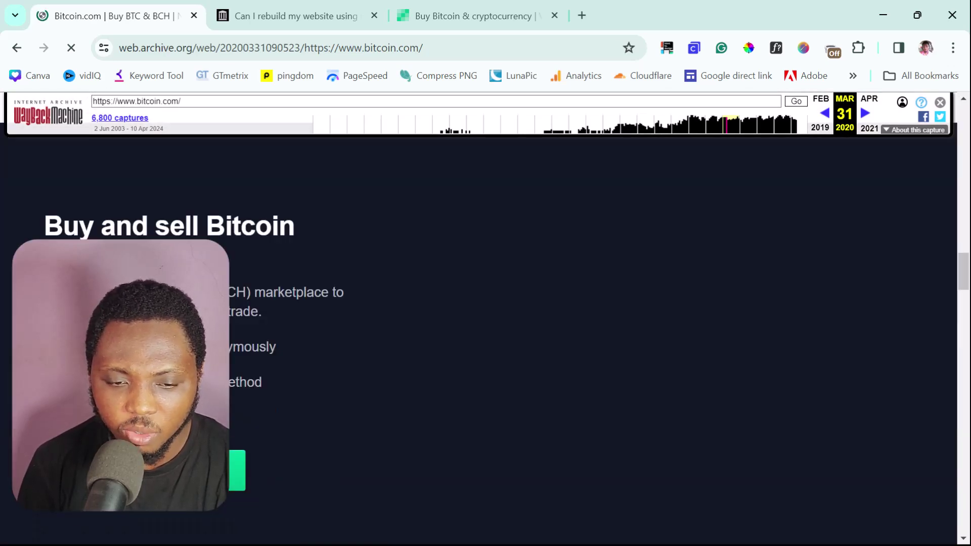
scroll(485, 304, down, 5)
scroll(485, 303, down, 4)
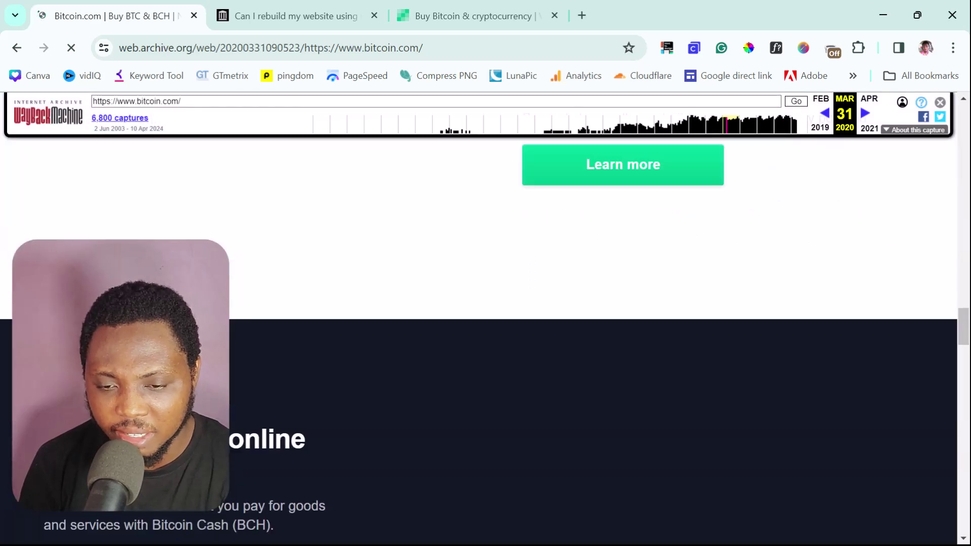
scroll(485, 303, down, 12)
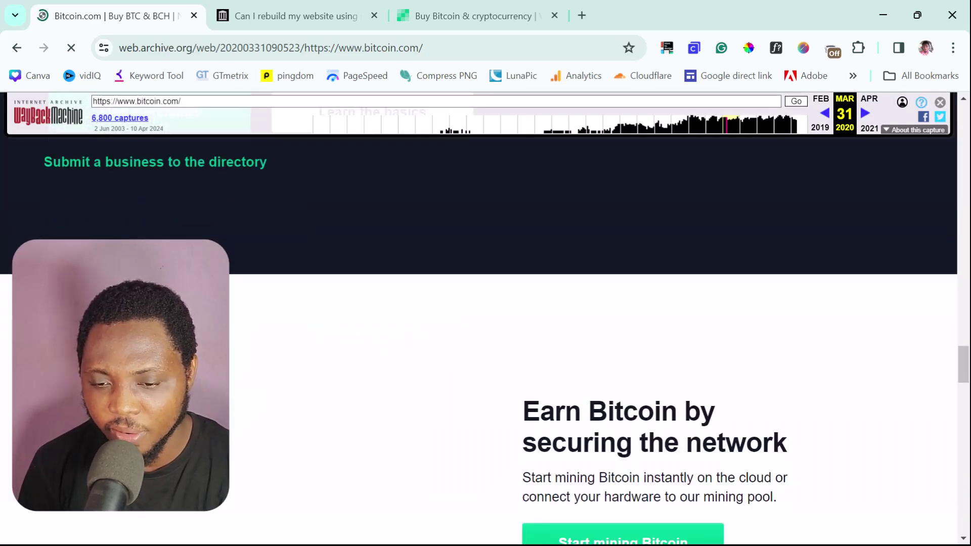
scroll(485, 303, down, 7)
scroll(486, 303, down, 8)
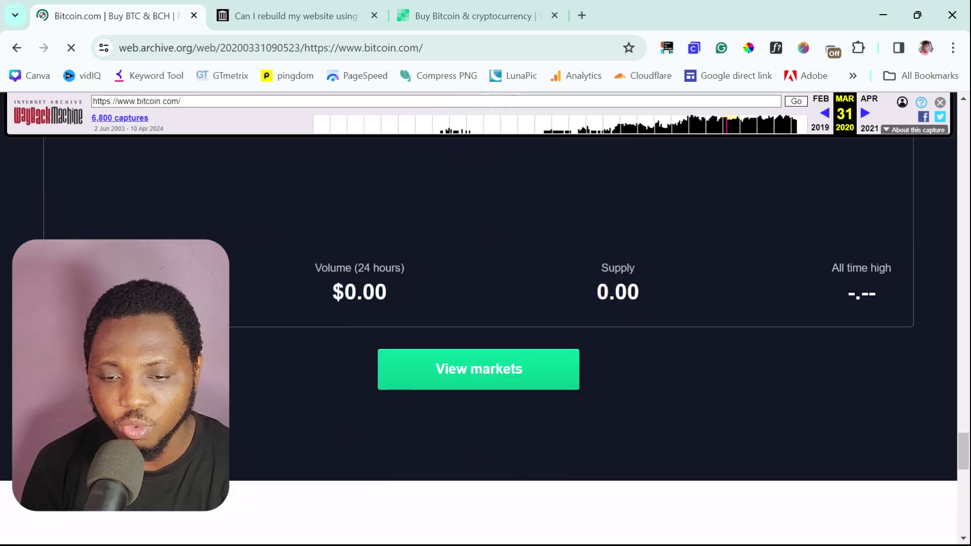
scroll(485, 303, down, 5)
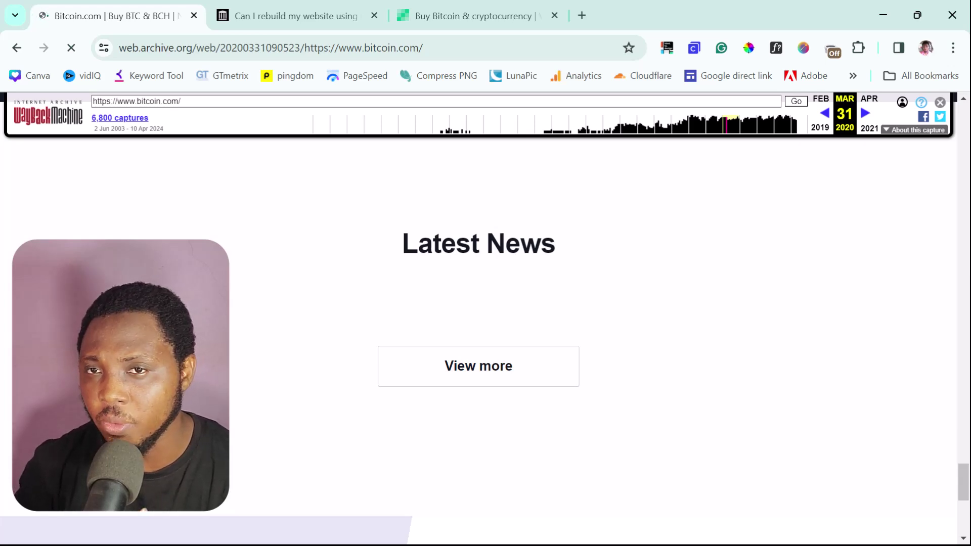
scroll(485, 313, down, 6)
scroll(485, 313, up, 15)
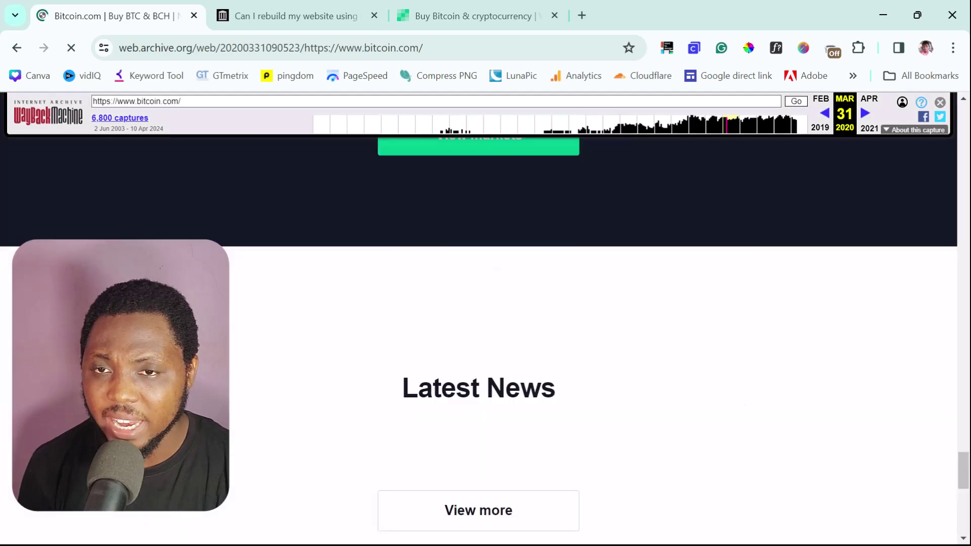
scroll(485, 314, up, 15)
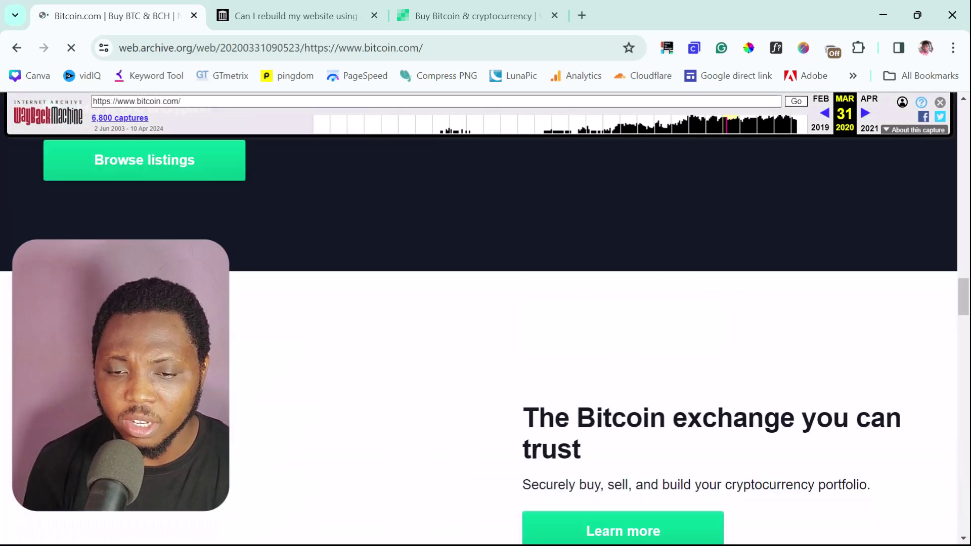
scroll(485, 313, up, 10)
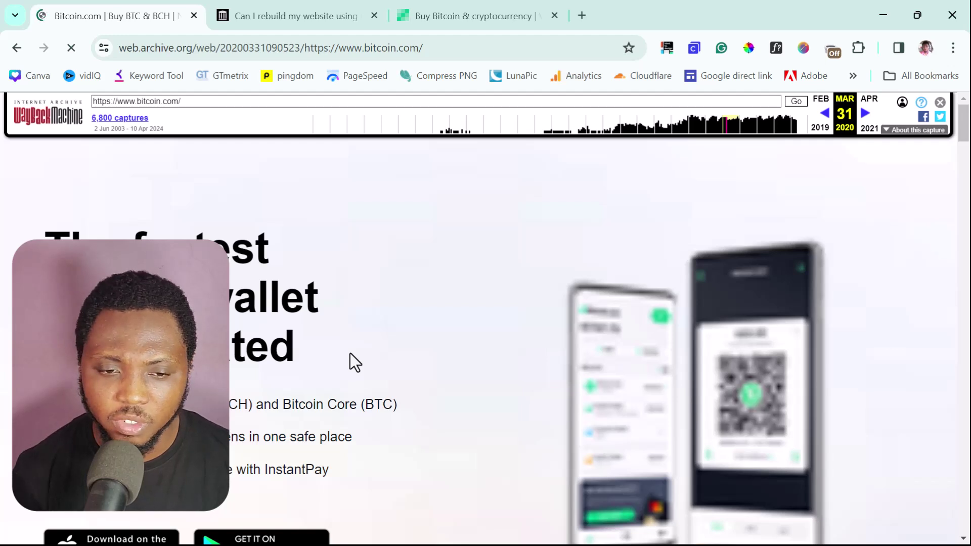
Step: Open the Wayback Machine home page in a new tab from its logo link
right_click(48, 120)
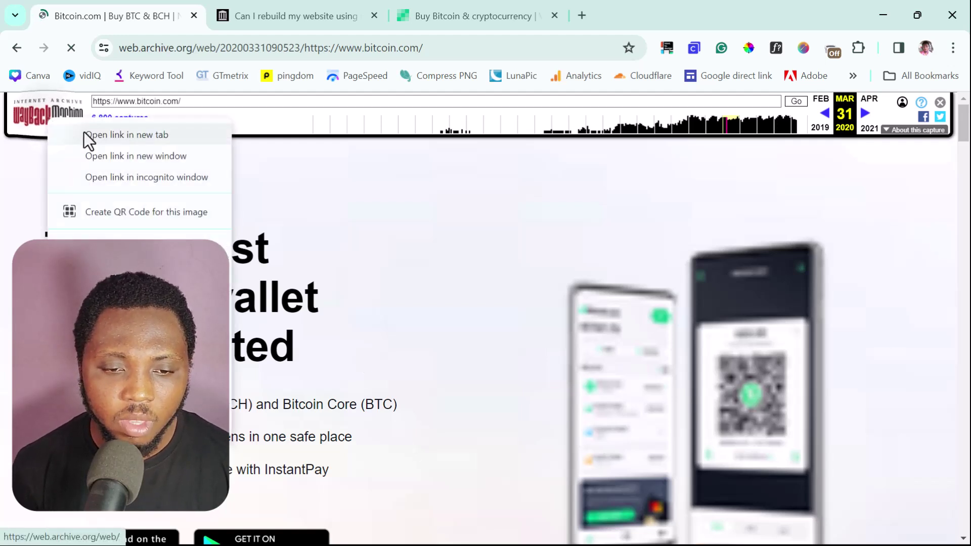
click(87, 134)
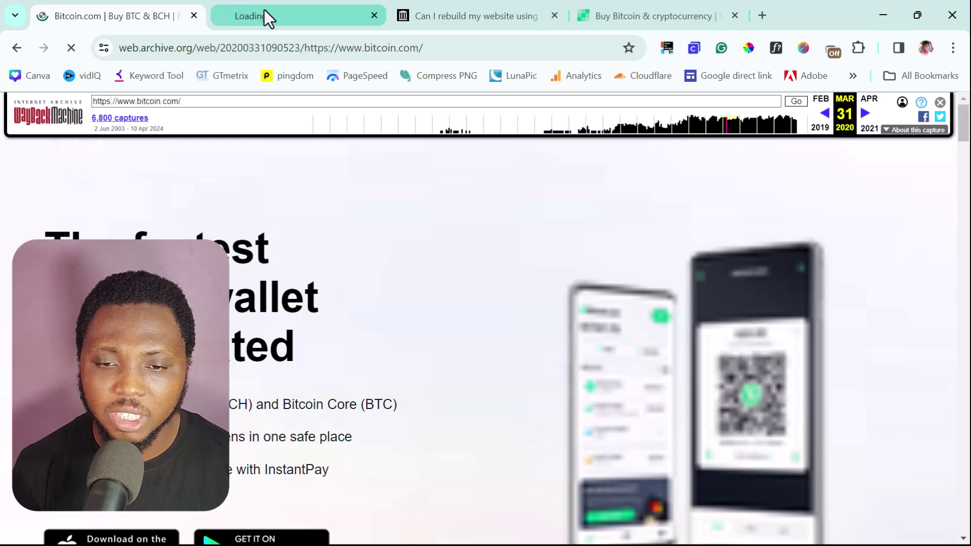
click(242, 16)
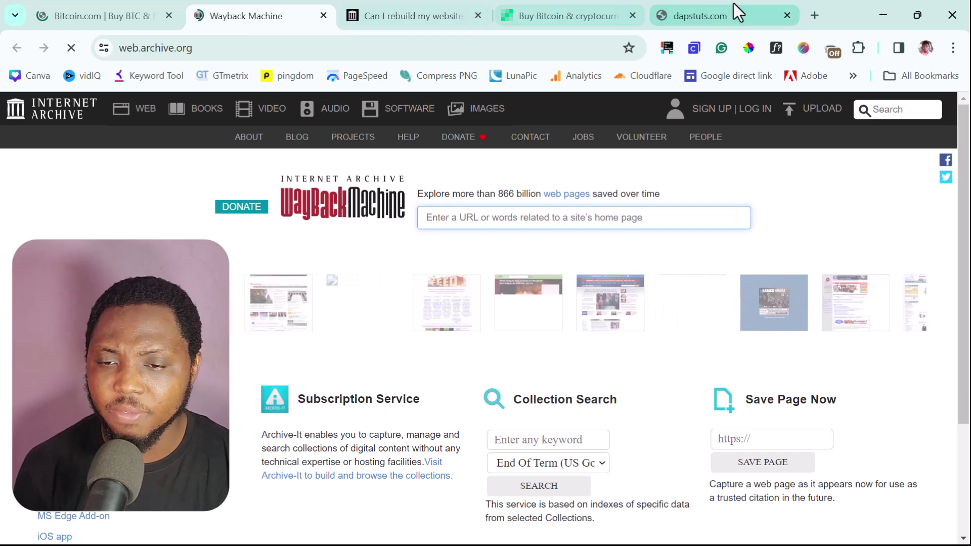
Step: Copy the dapstuts.com address and return to the Wayback Machine home tab
click(722, 20)
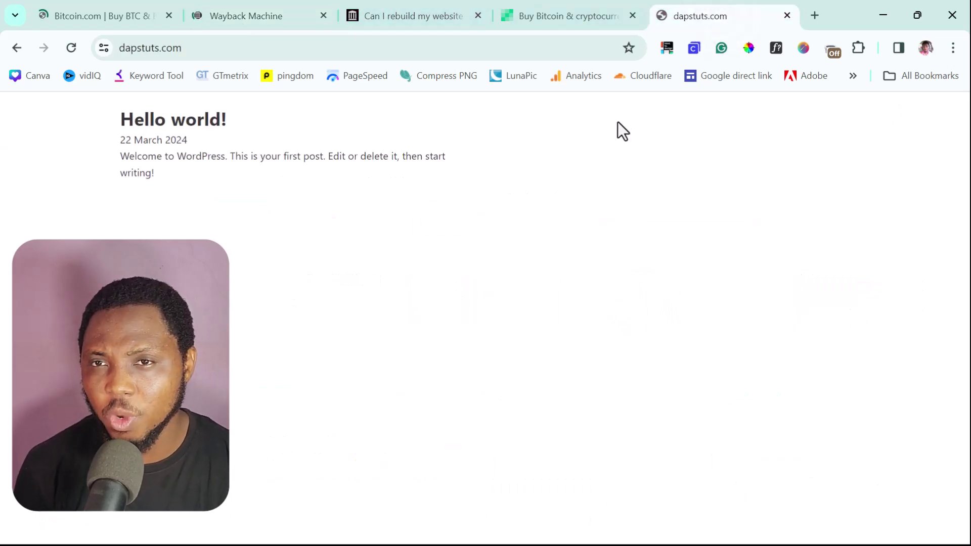
click(197, 48)
right_click(137, 53)
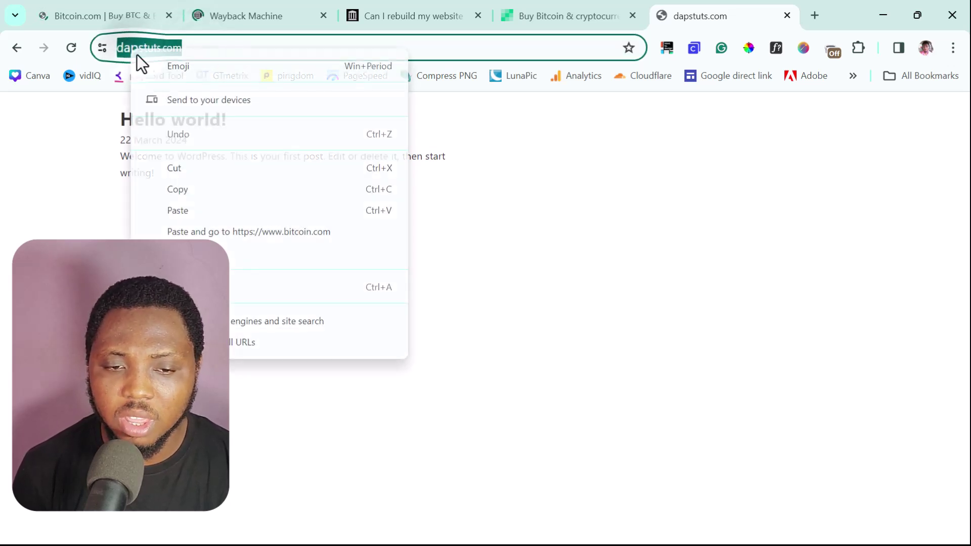
click(188, 188)
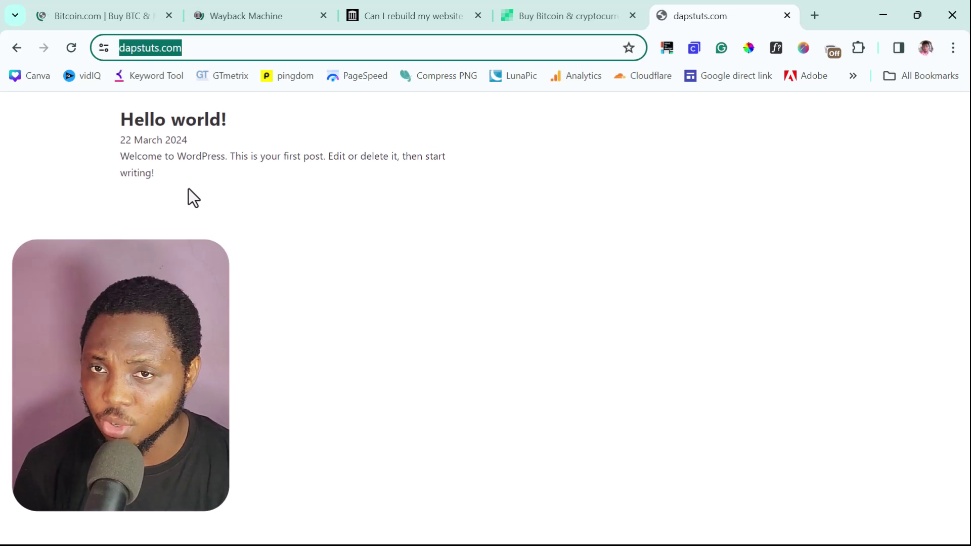
click(267, 12)
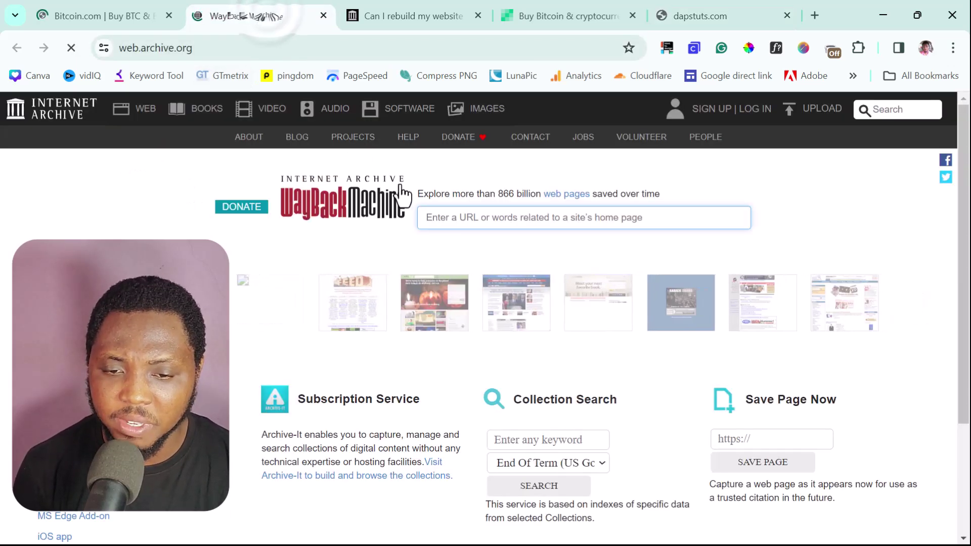
click(440, 217)
key(ctrl+v)
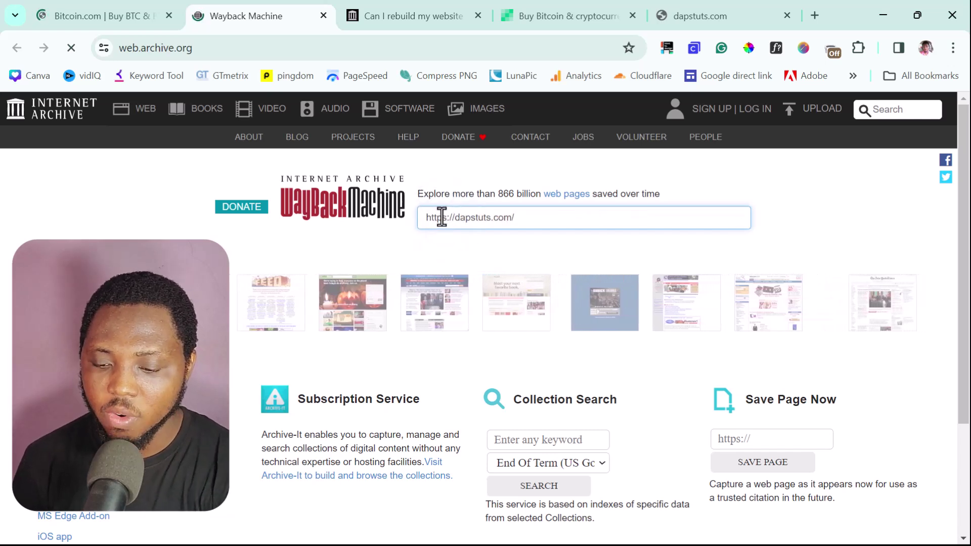
key(Return)
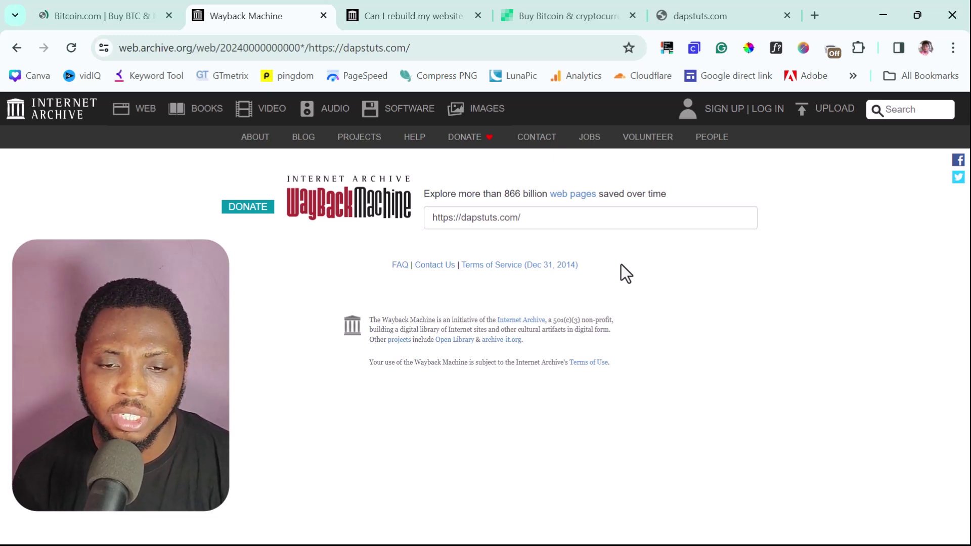
click(349, 213)
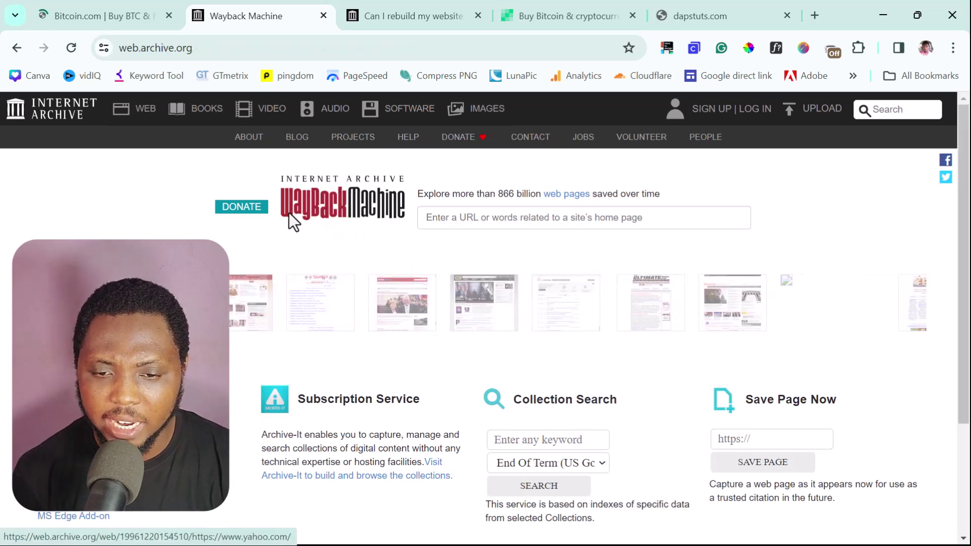
scroll(837, 236, down, 2)
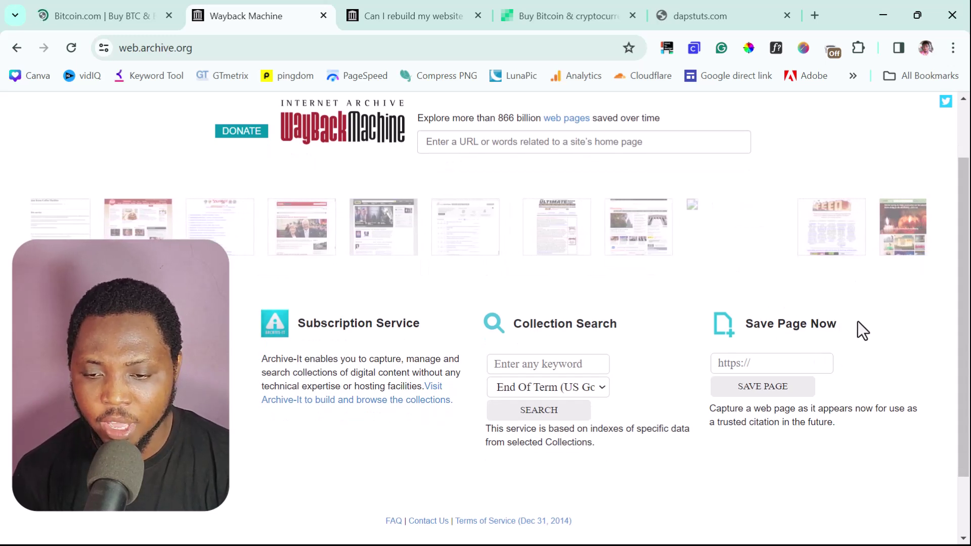
click(726, 360)
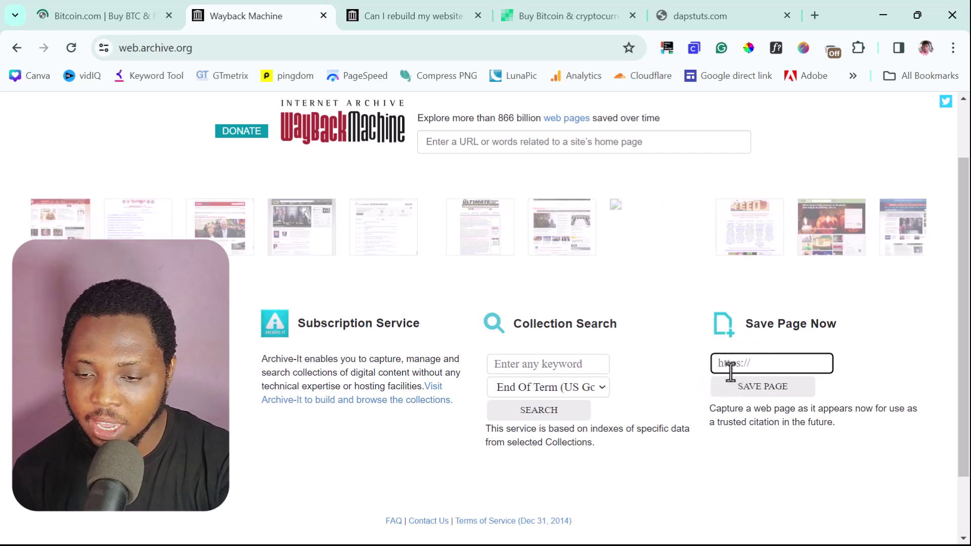
key(ctrl+v)
click(761, 394)
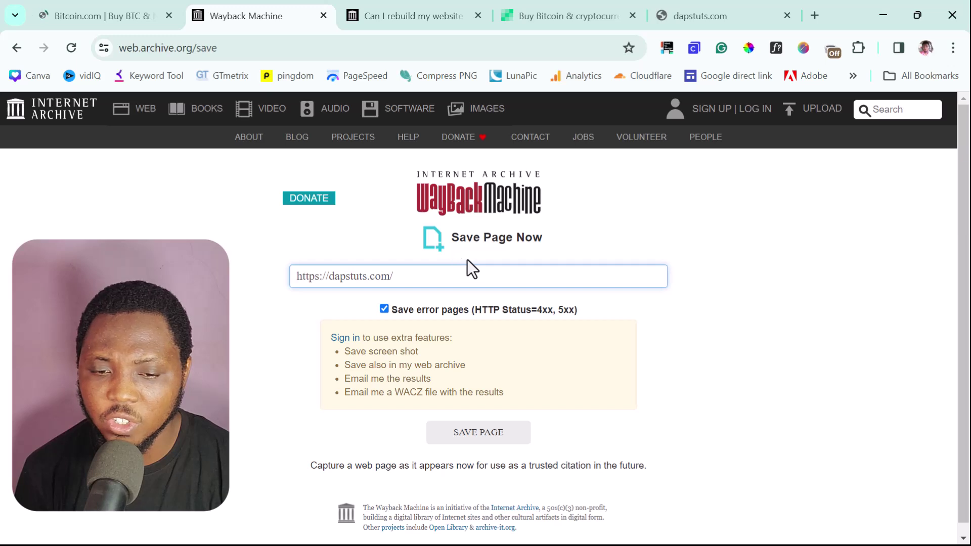
scroll(675, 315, down, 1)
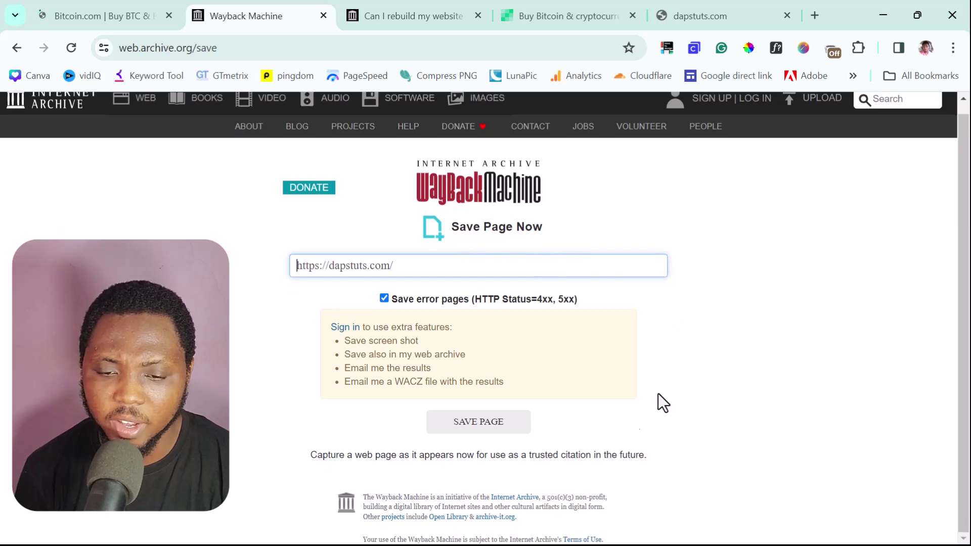
click(472, 429)
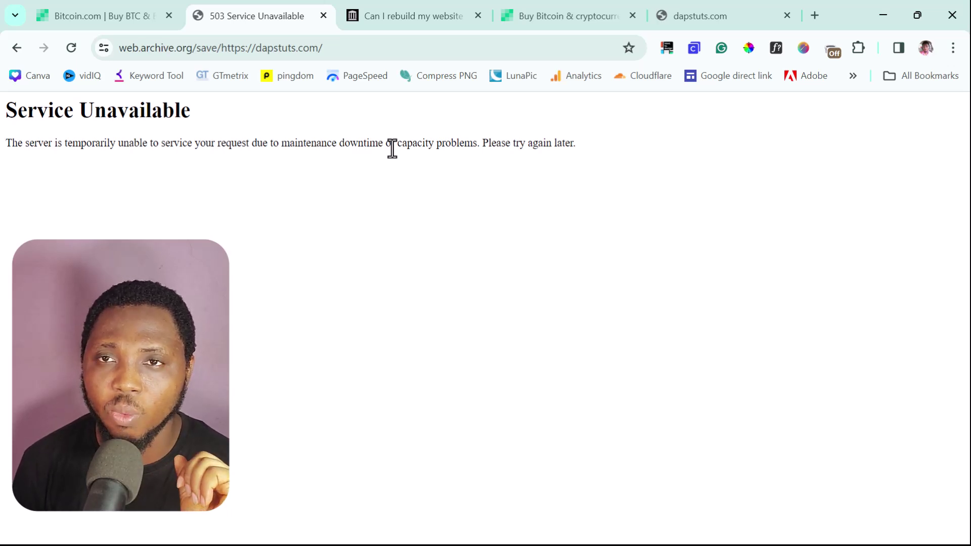
Step: Go back to the Bitcoin.com tab showing the March 31, 2020 capture
click(83, 12)
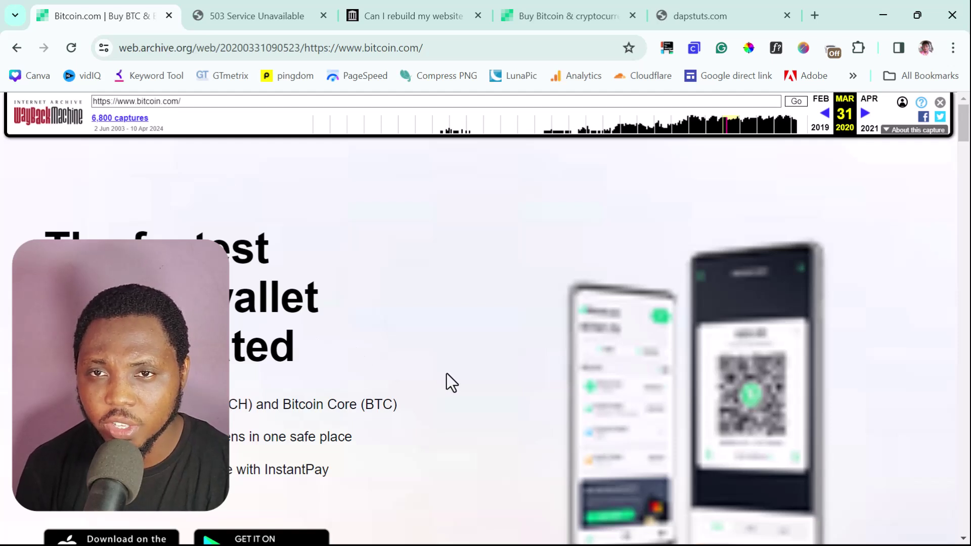
Step: From the 'Can I rebuild my website' article, open waybackmachinedownloader.com in a new tab
click(410, 11)
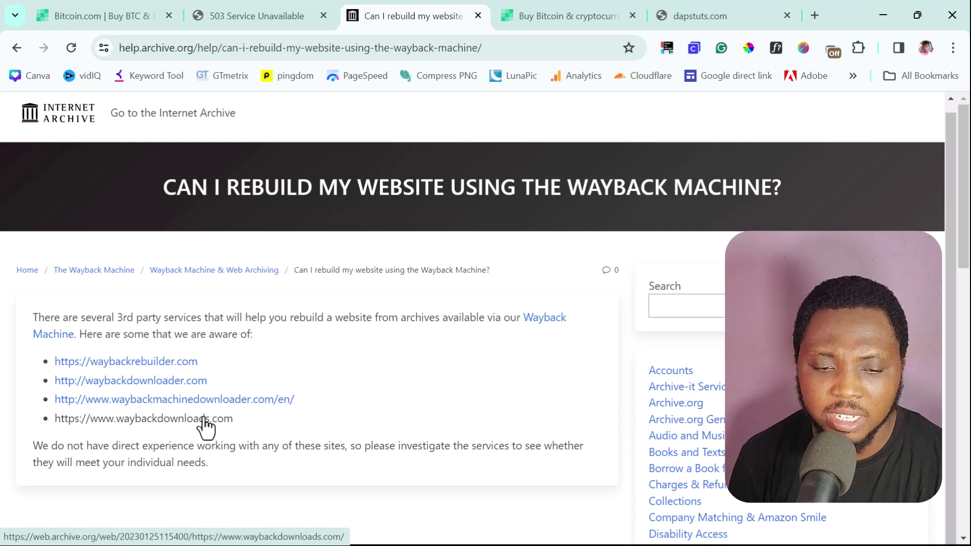
right_click(191, 399)
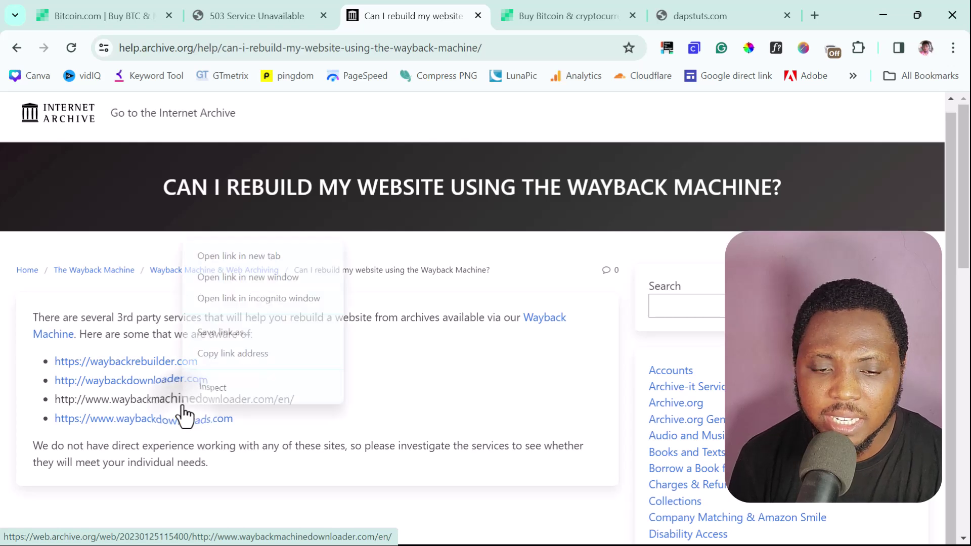
click(218, 257)
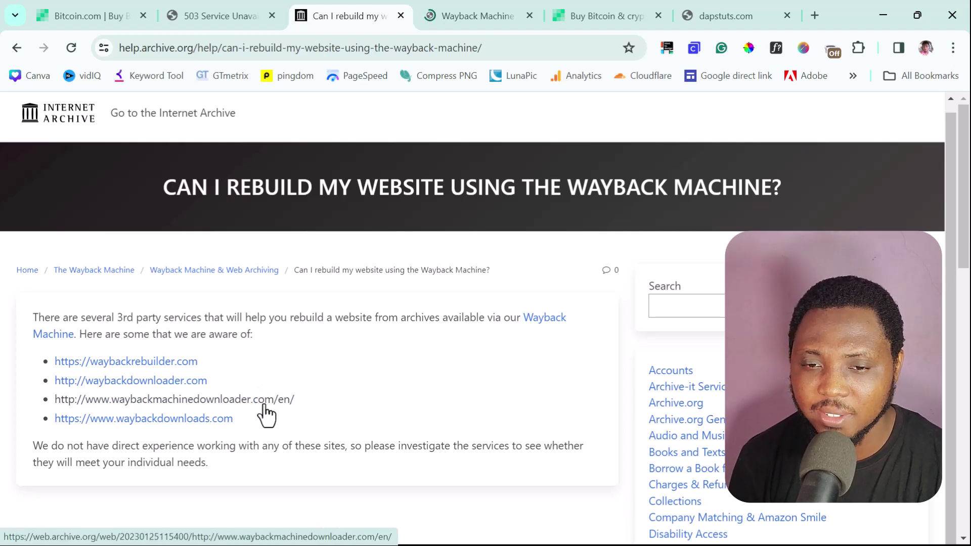
Step: Strip the web.archive.org prefix to load the live downloader site and browse its service plans
click(467, 16)
drag(305, 44, 46, 52)
key(BackSpace)
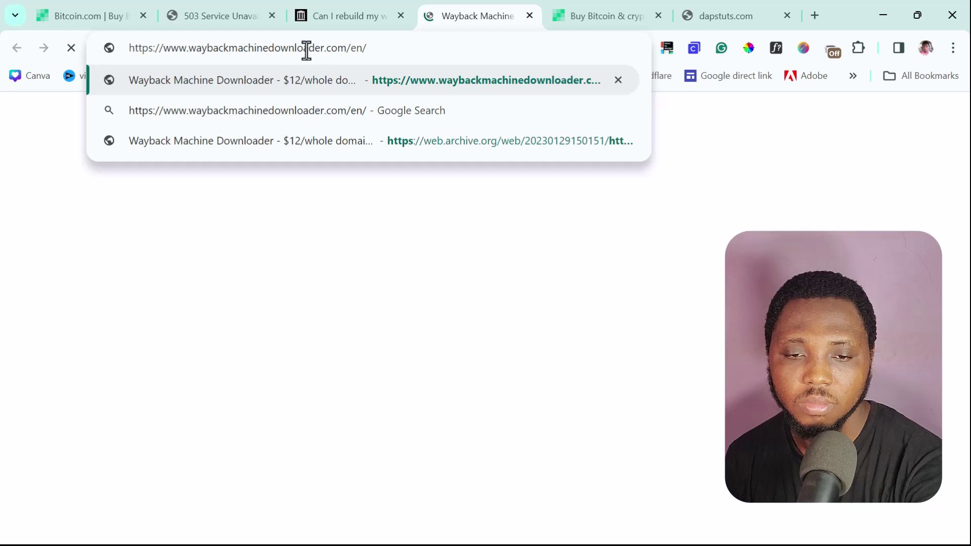
key(Return)
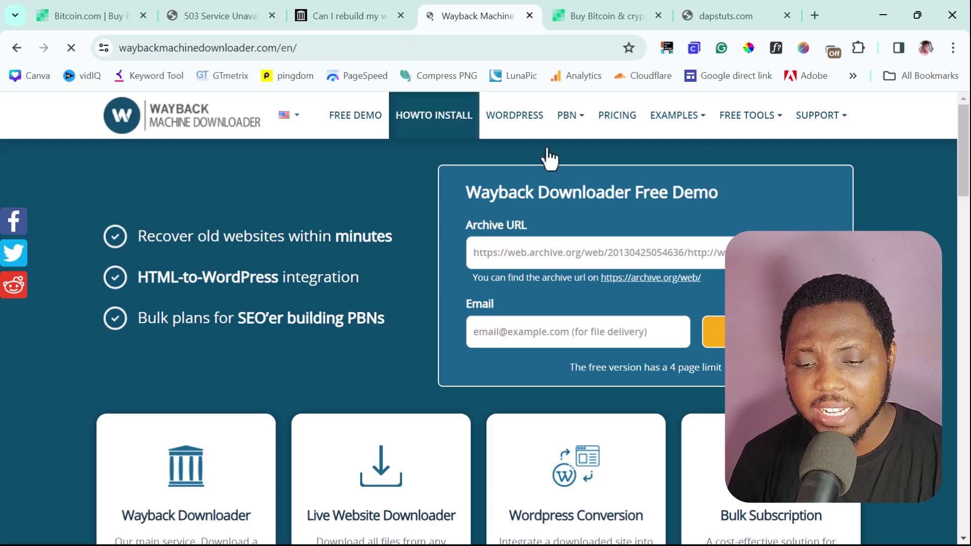
scroll(657, 253, down, 1)
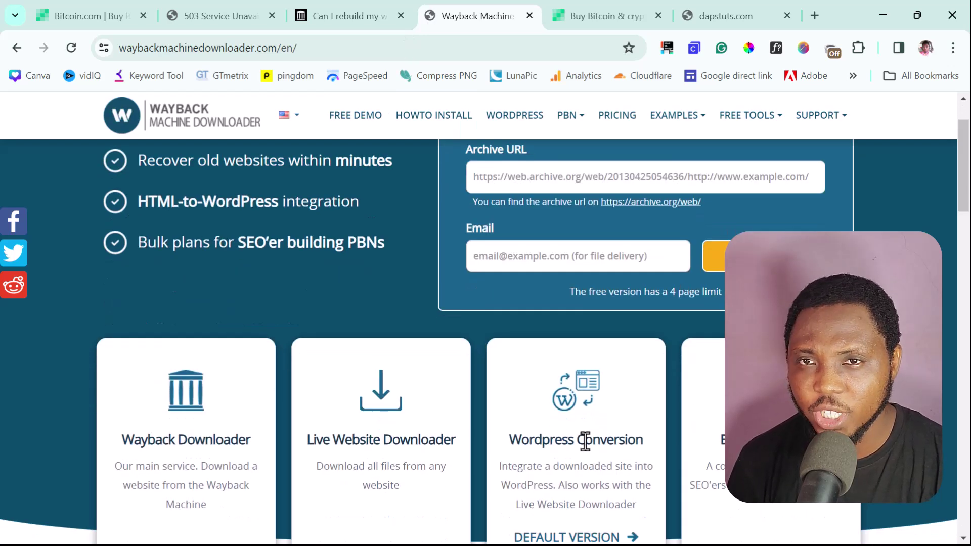
scroll(585, 441, down, 3)
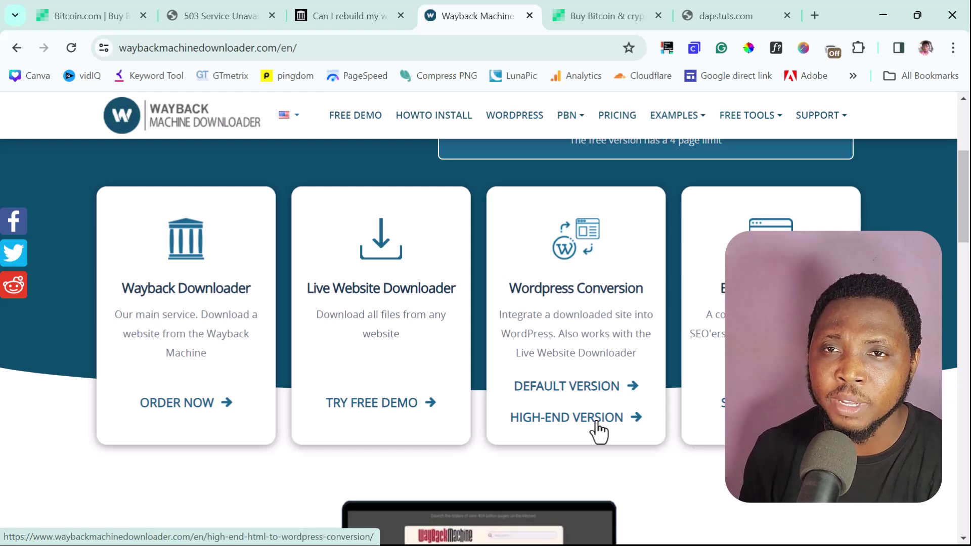
scroll(598, 431, up, 1)
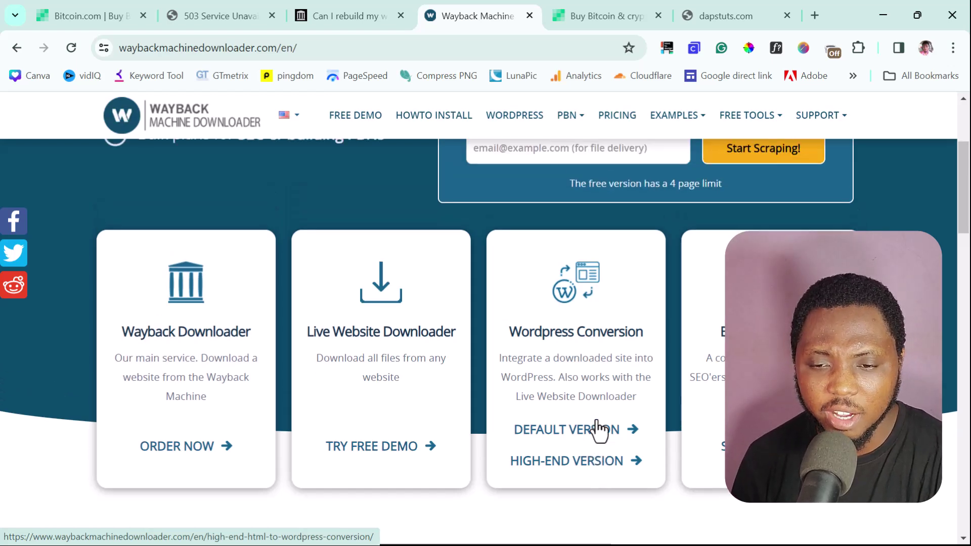
scroll(596, 422, up, 4)
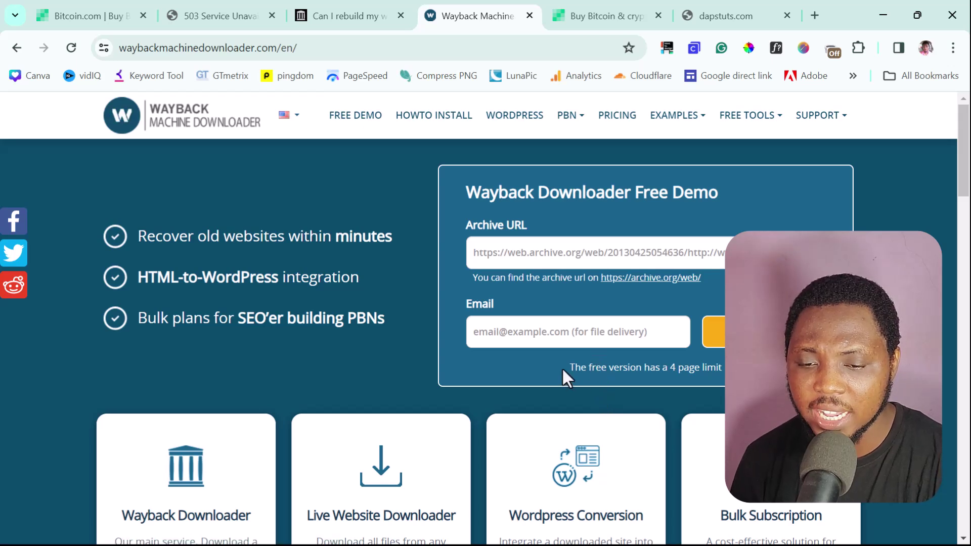
Step: Copy the archived bitcoin.com snapshot URL and paste it into the demo's Archive URL field
drag(564, 366, 717, 374)
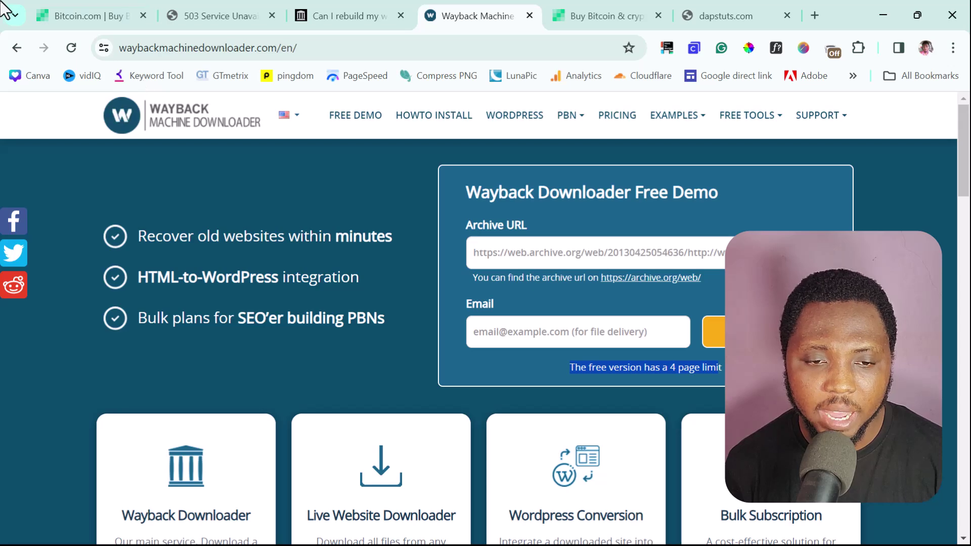
click(71, 16)
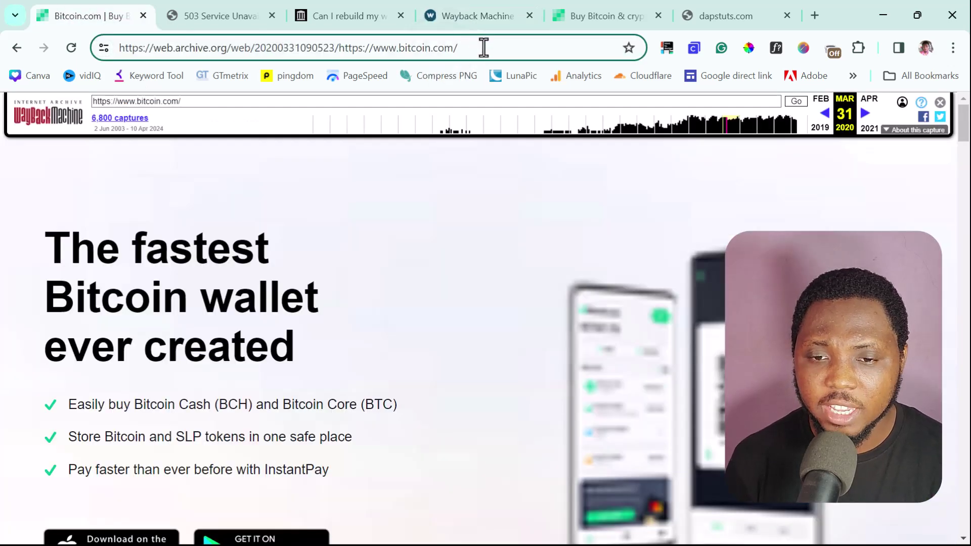
drag(483, 48, 108, 56)
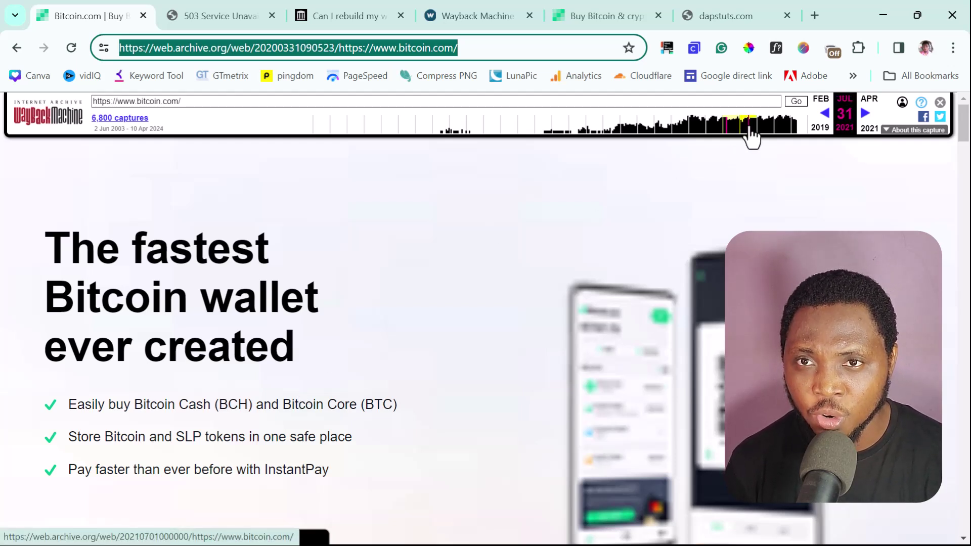
right_click(283, 47)
click(336, 189)
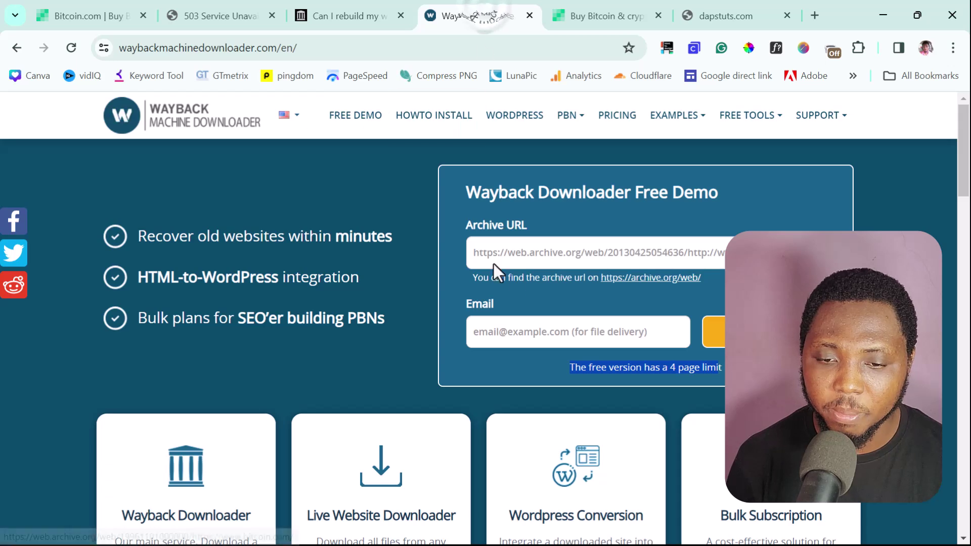
click(512, 253)
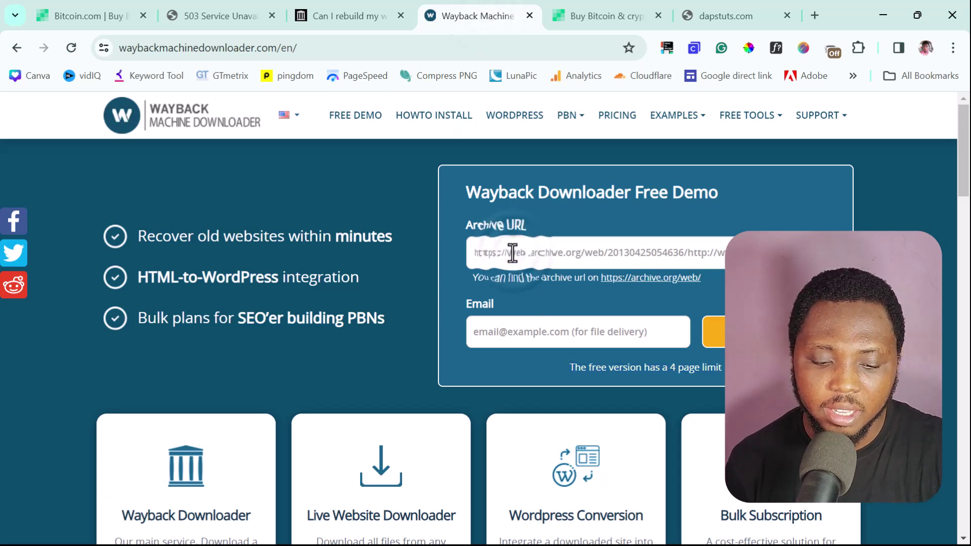
key(ctrl+v)
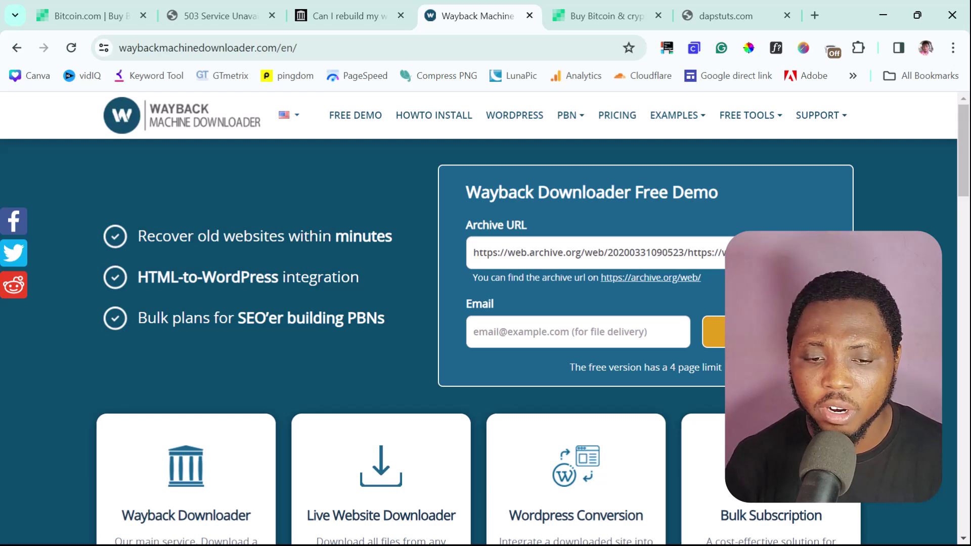
Step: Start a Wayback Downloader order, keeping the number of sites at 1 ($19)
scroll(748, 329, down, 6)
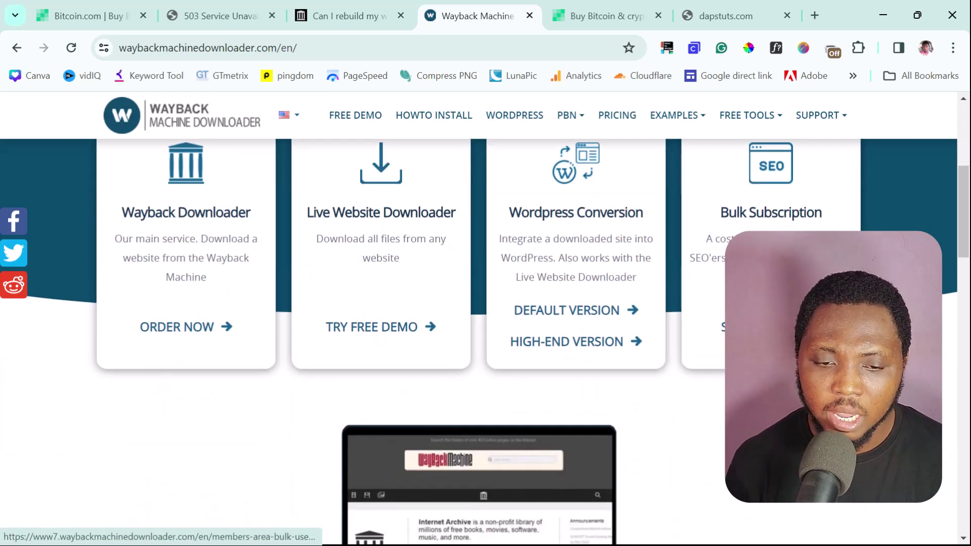
scroll(624, 397, up, 1)
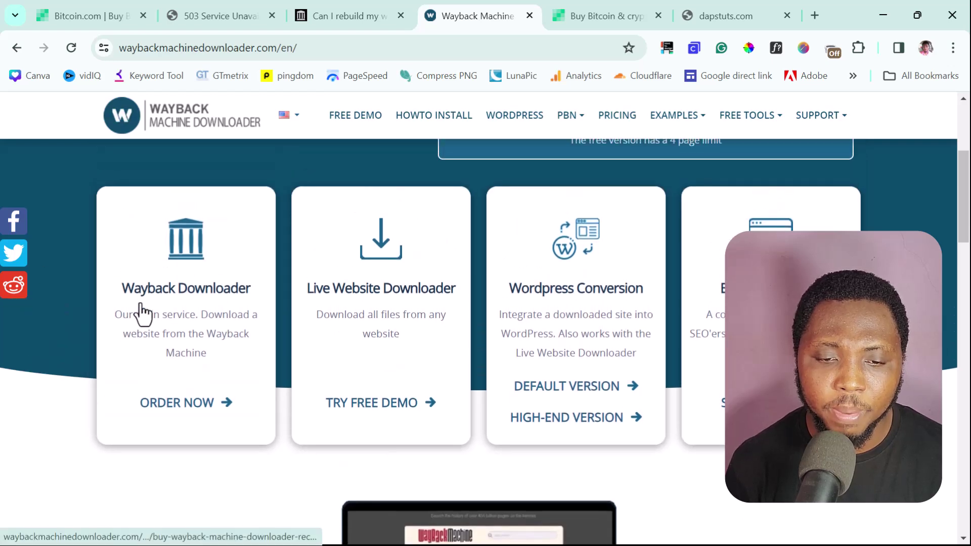
click(174, 410)
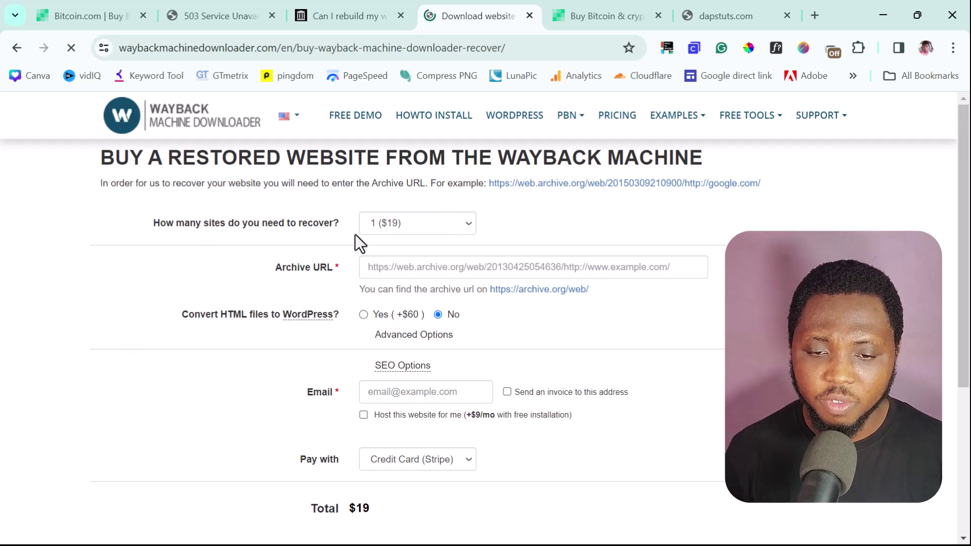
click(429, 224)
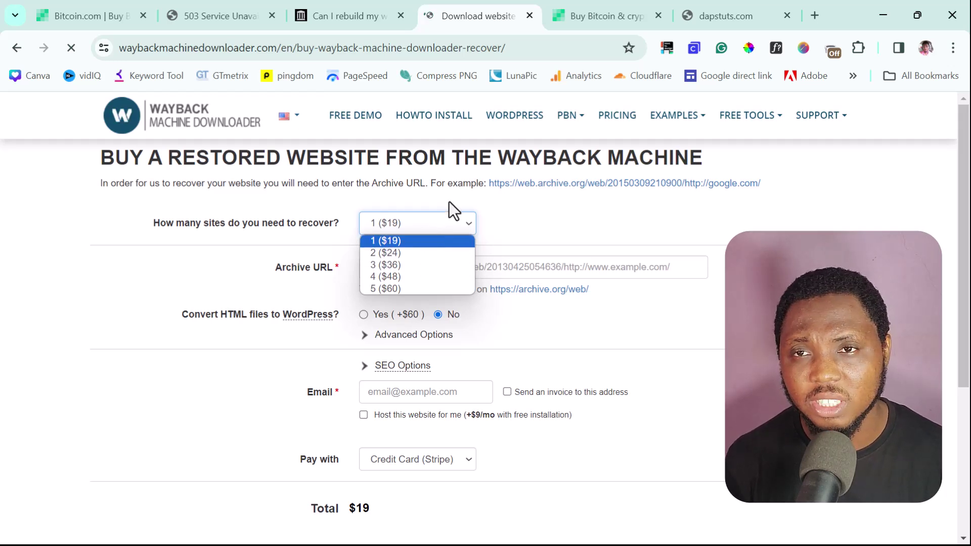
click(510, 226)
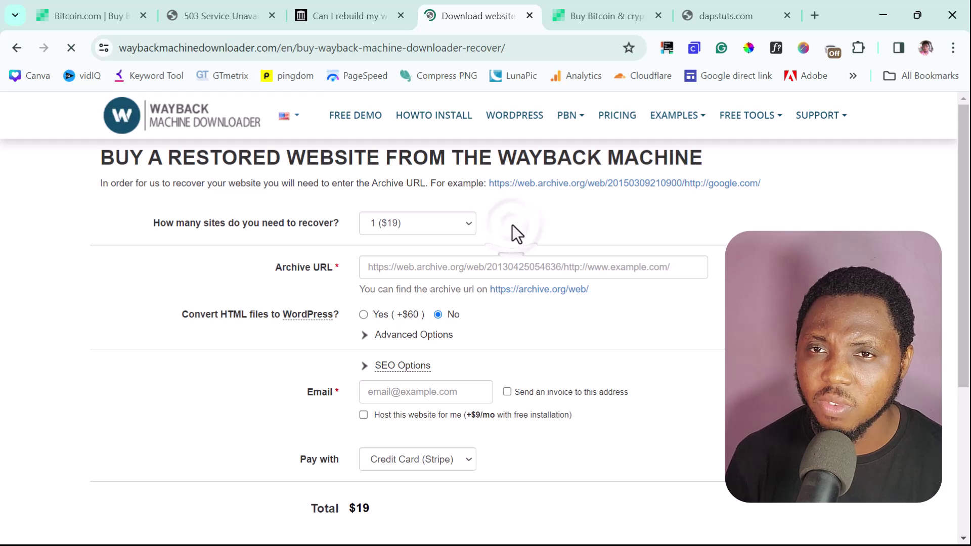
Step: Paste the archived bitcoin.com URL and choose Yes (+$60) for WordPress conversion, totalling $79
click(457, 271)
key(ctrl+v)
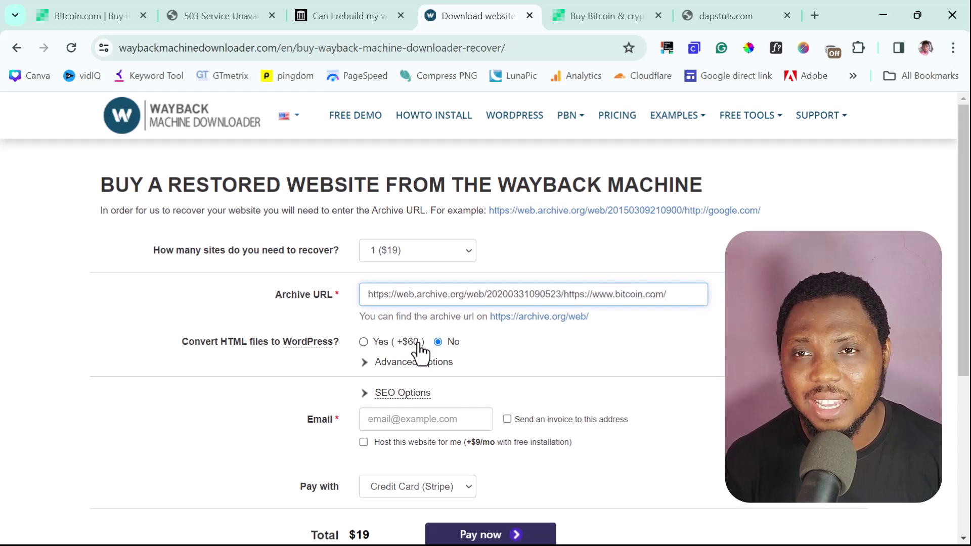
click(368, 340)
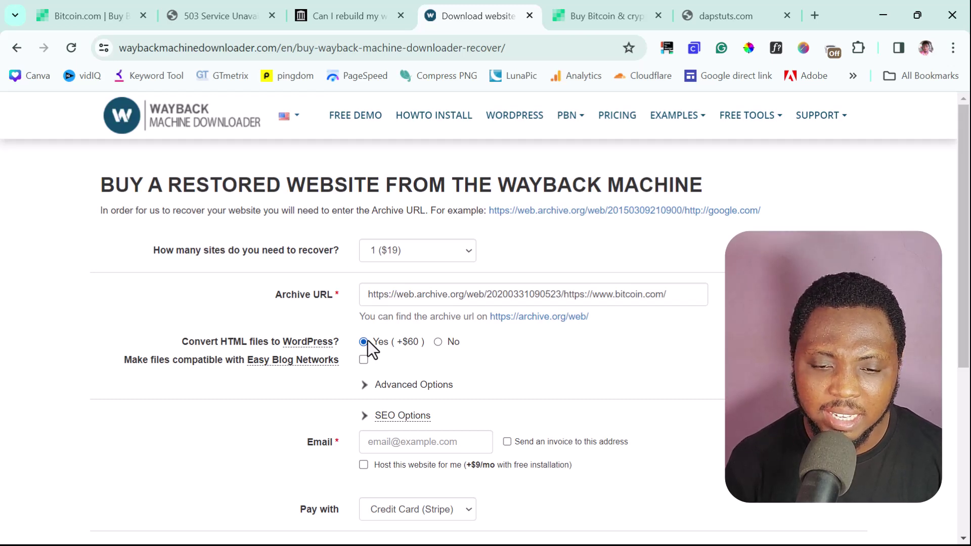
scroll(412, 360, down, 3)
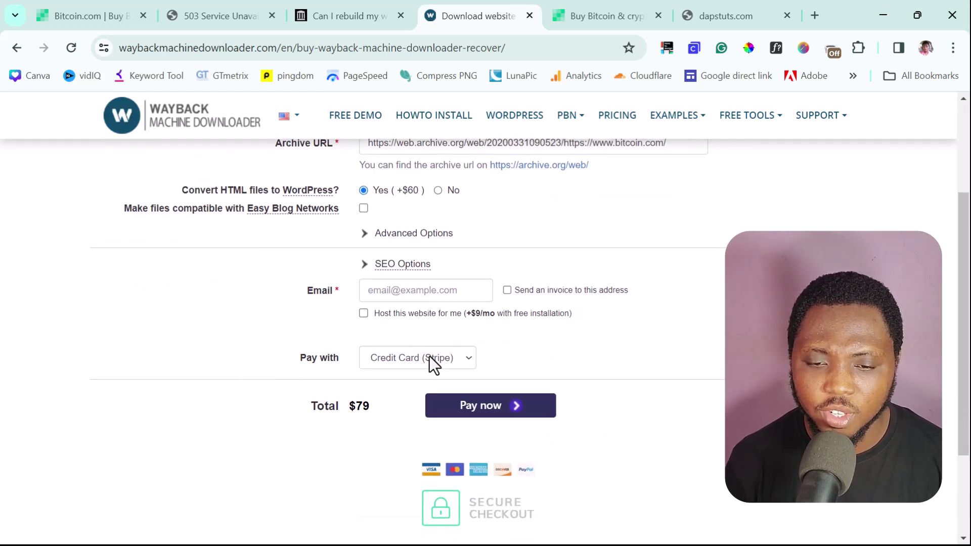
Step: Expand SEO Options and read each option's help, leaving only sitemap.xml creation ticked
click(374, 268)
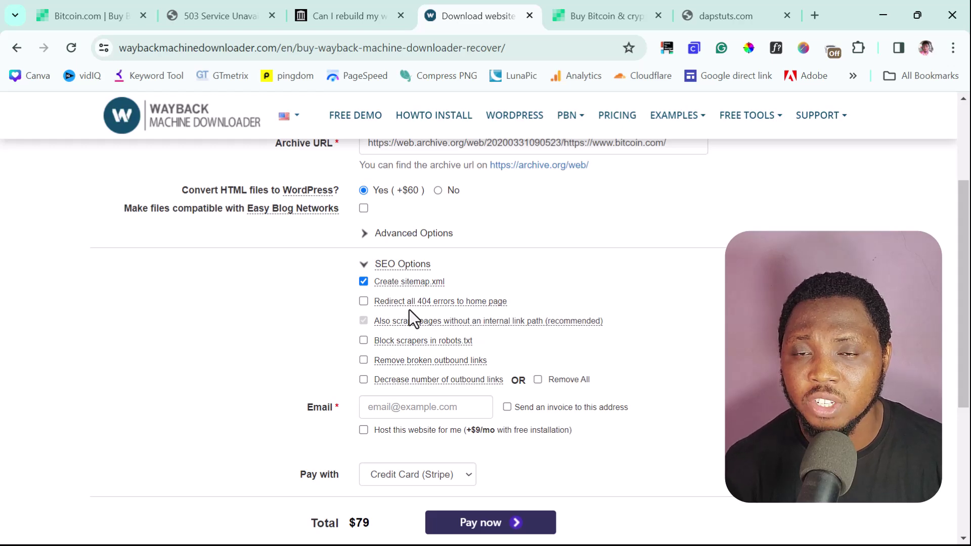
mouse_move(389, 308)
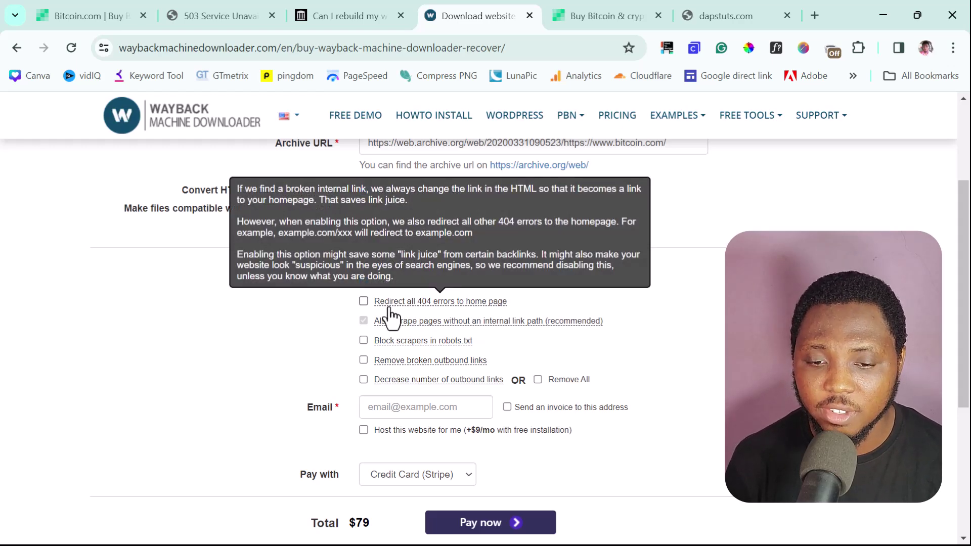
mouse_move(398, 338)
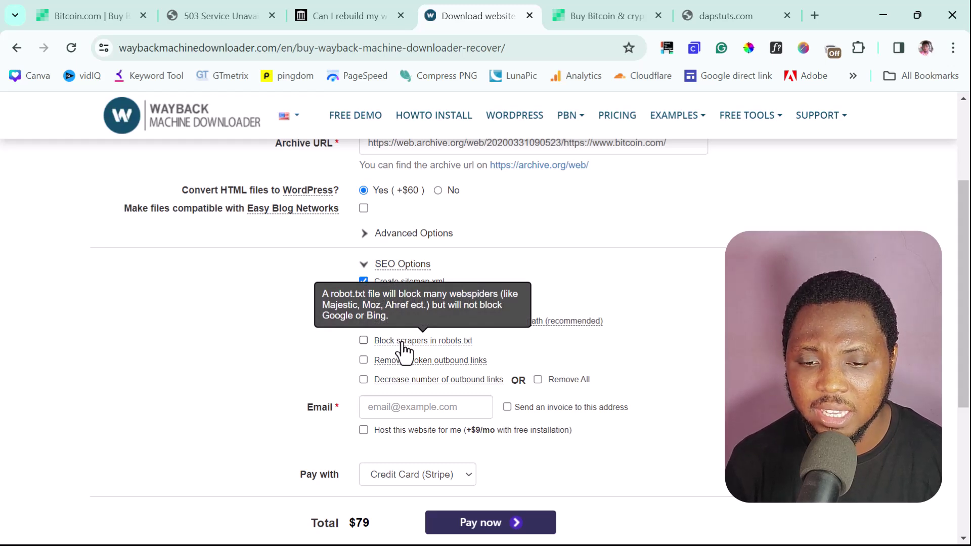
mouse_move(419, 359)
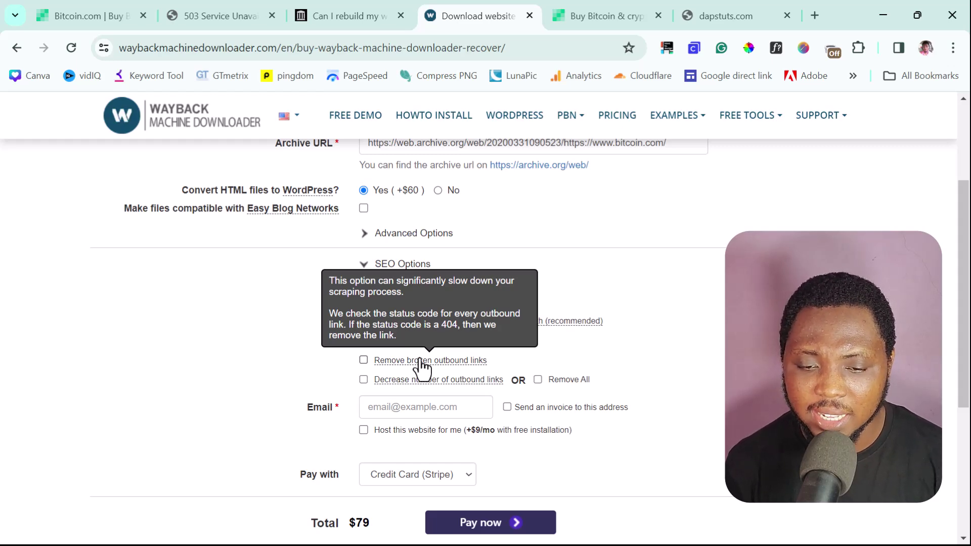
mouse_move(451, 387)
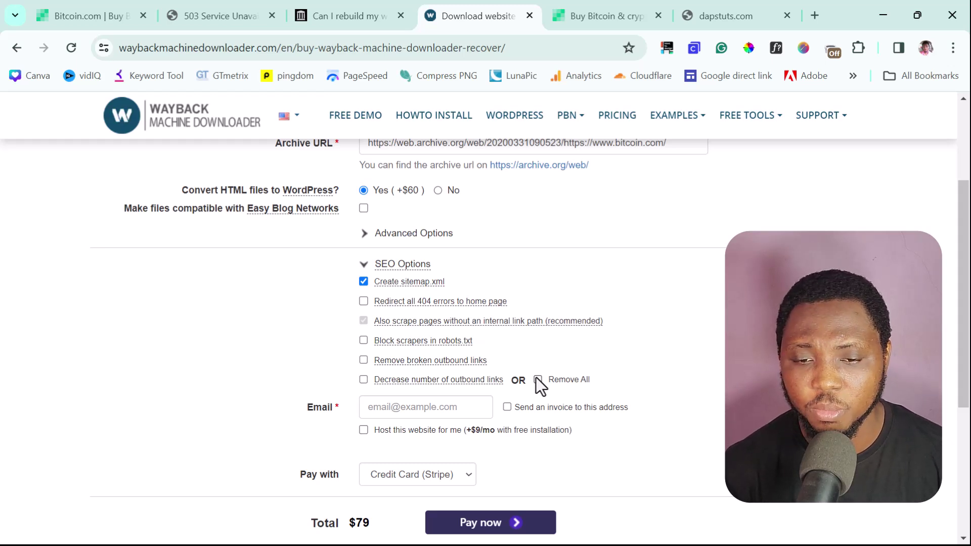
scroll(536, 377, up, 1)
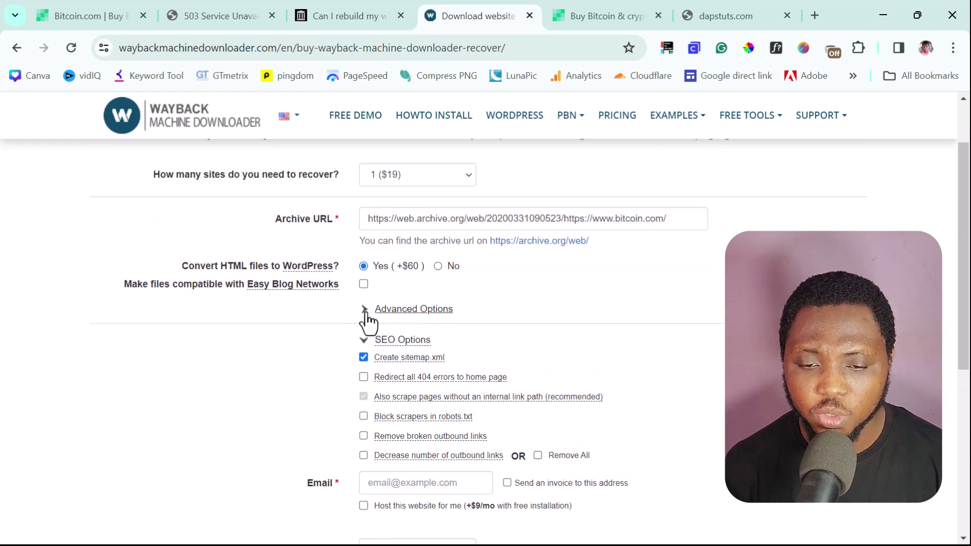
Step: In Advanced Options, tick Remove Google Analytics, Remove Adsense and Host on different (sub)domain
click(364, 309)
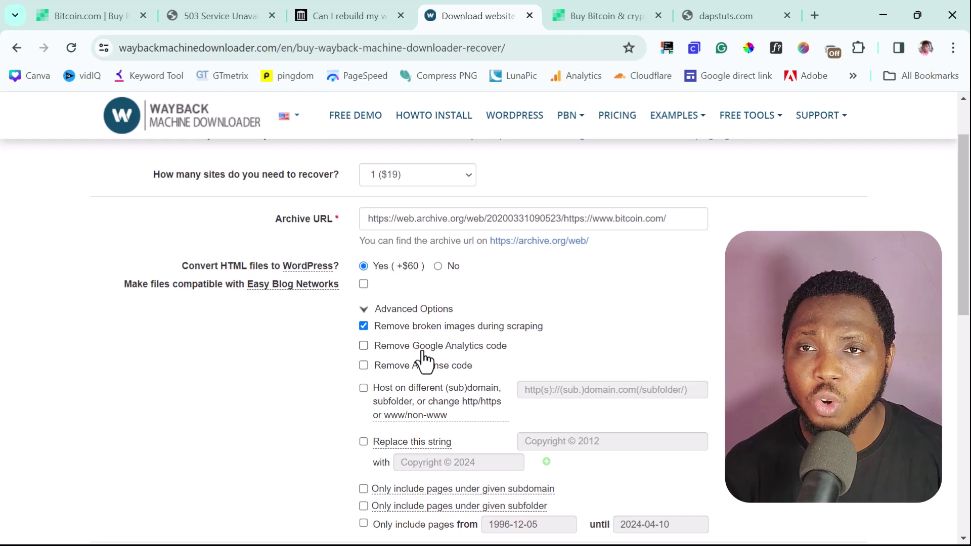
click(364, 365)
click(363, 346)
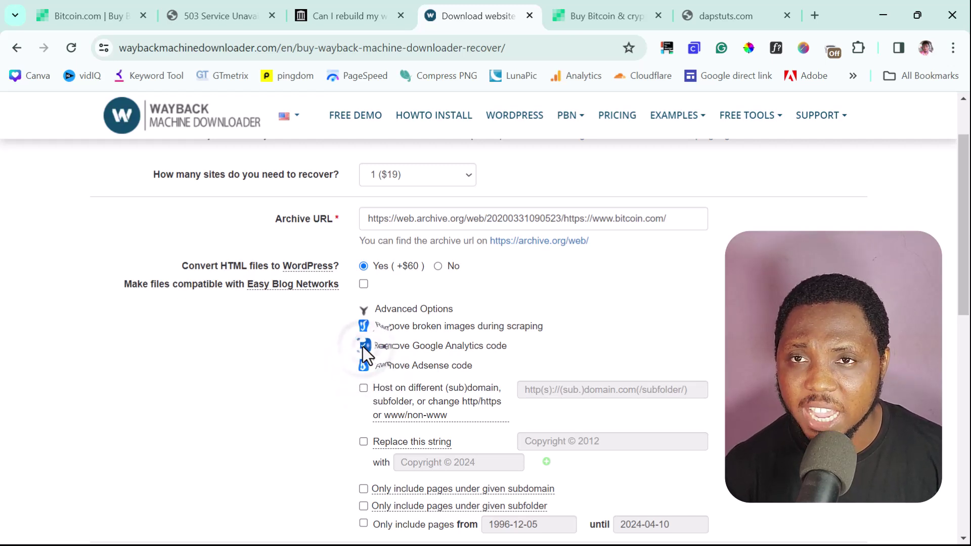
mouse_move(378, 400)
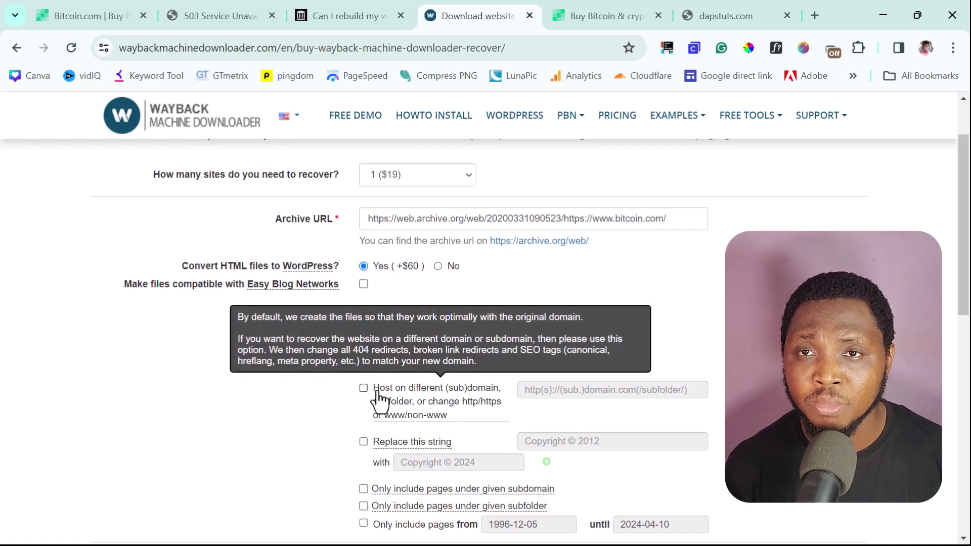
click(364, 387)
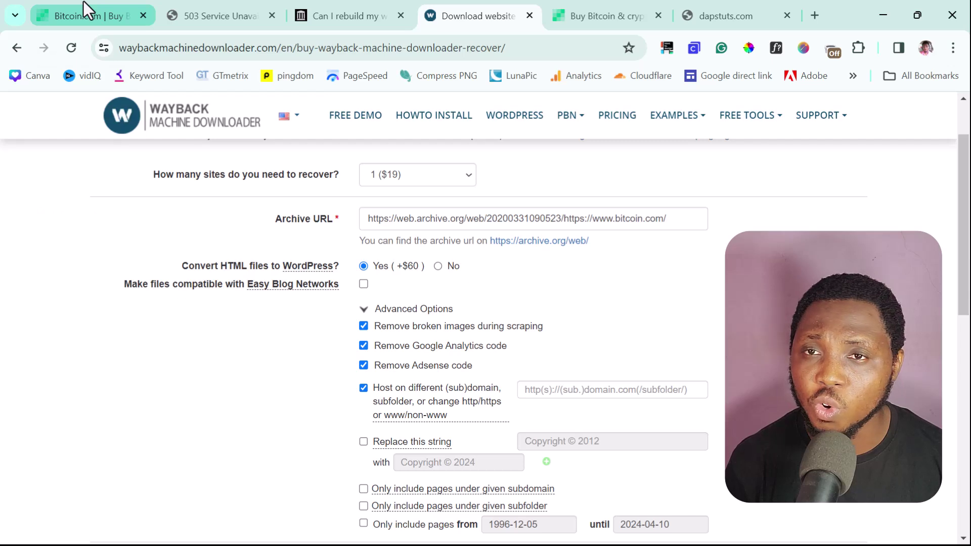
mouse_move(84, 4)
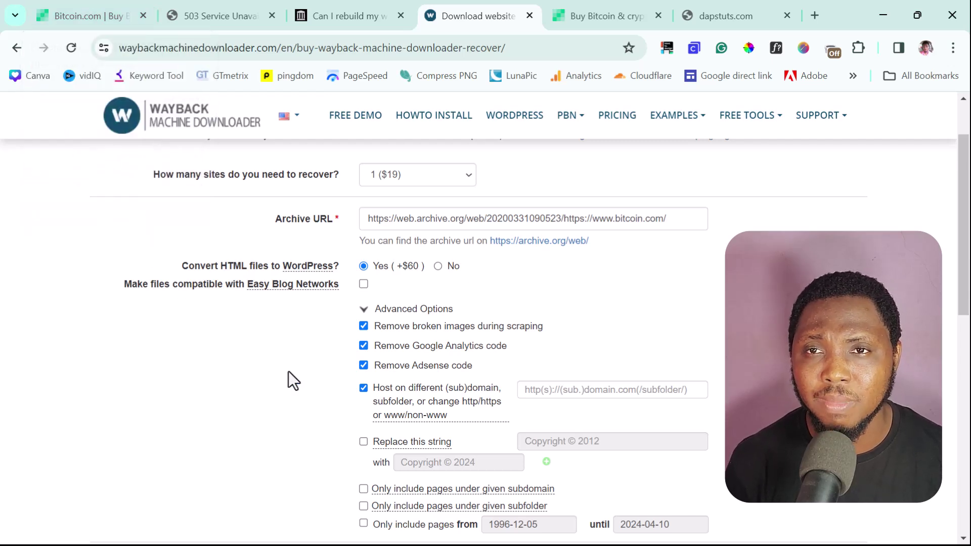
click(569, 392)
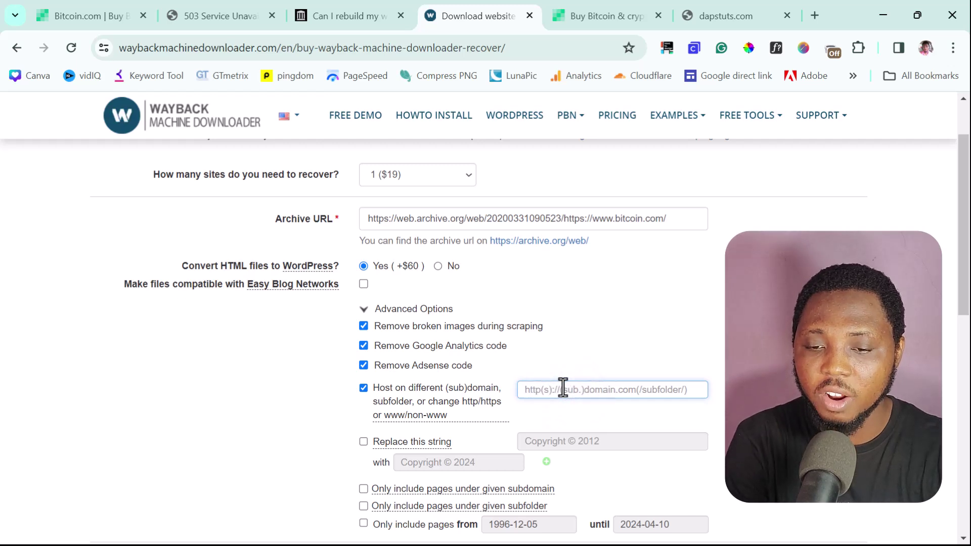
text(https://dapstuts.com)
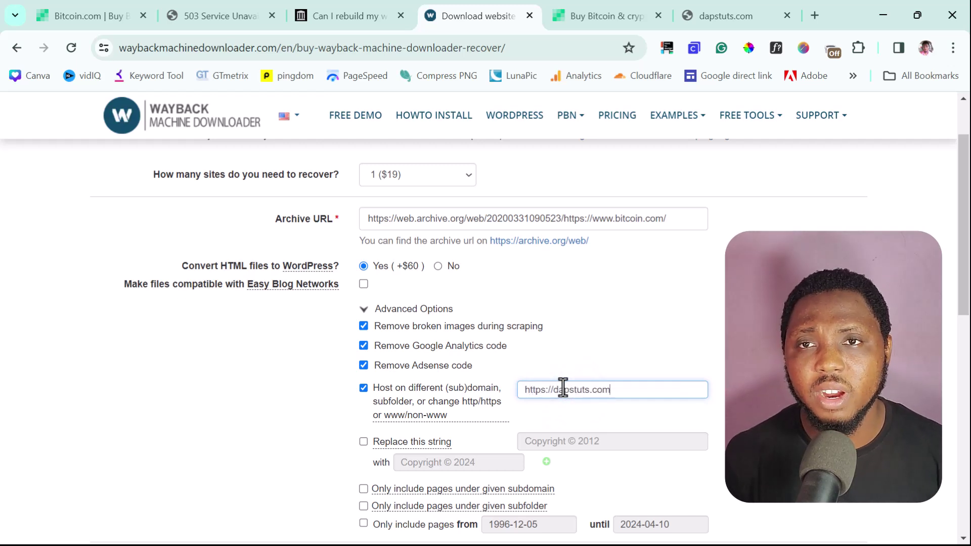
scroll(564, 392, down, 3)
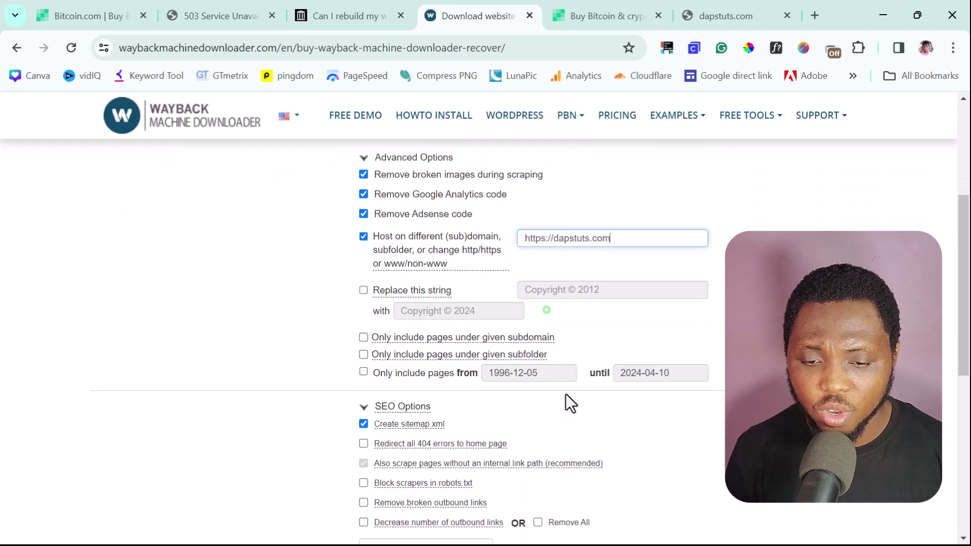
scroll(565, 395, down, 6)
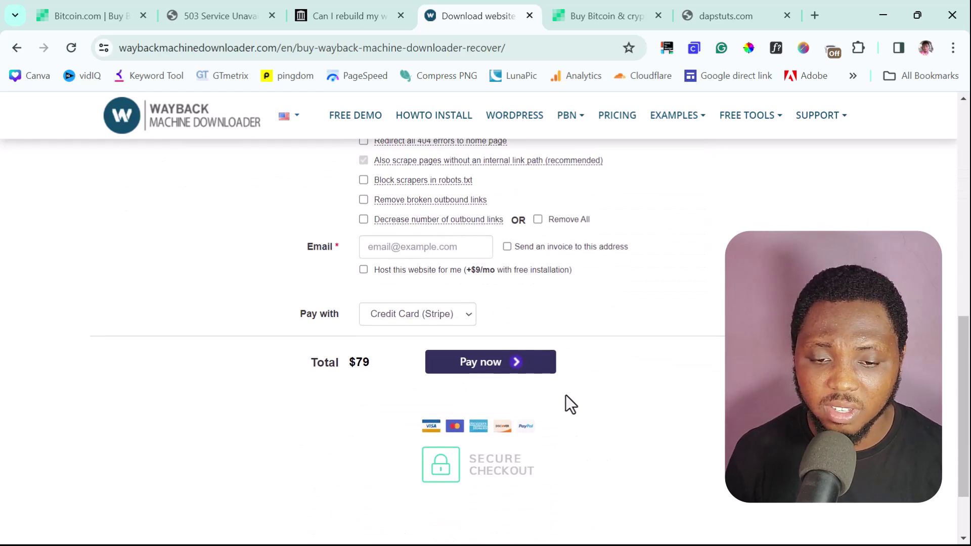
click(466, 311)
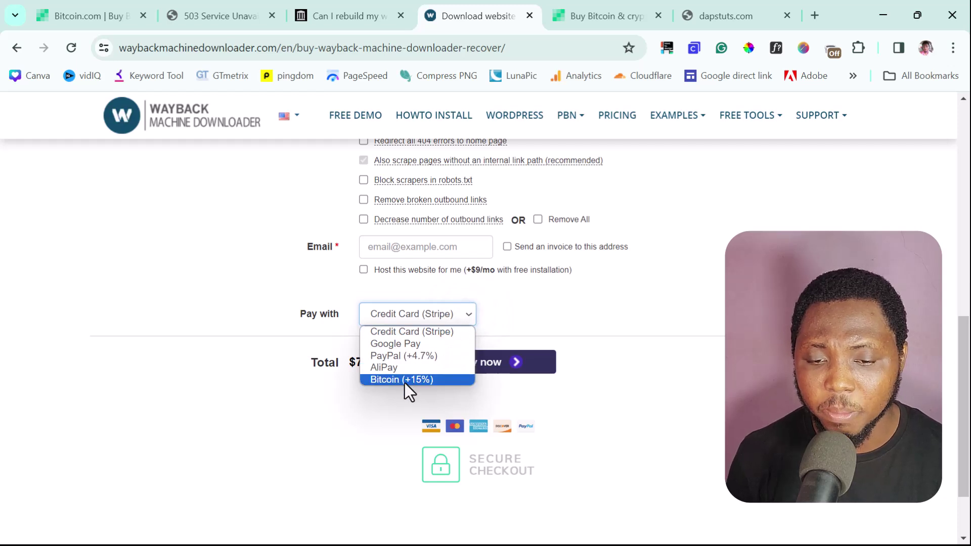
click(522, 310)
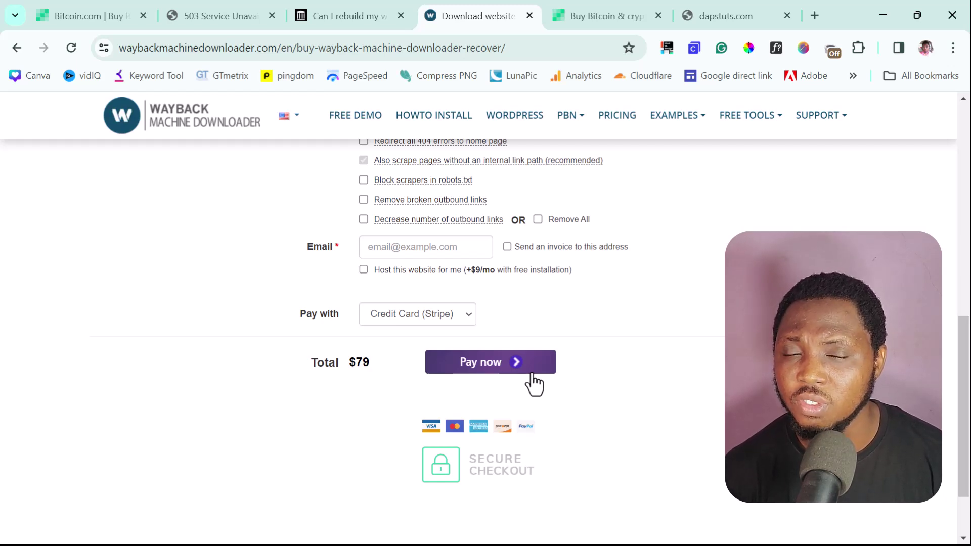
scroll(533, 384, up, 1)
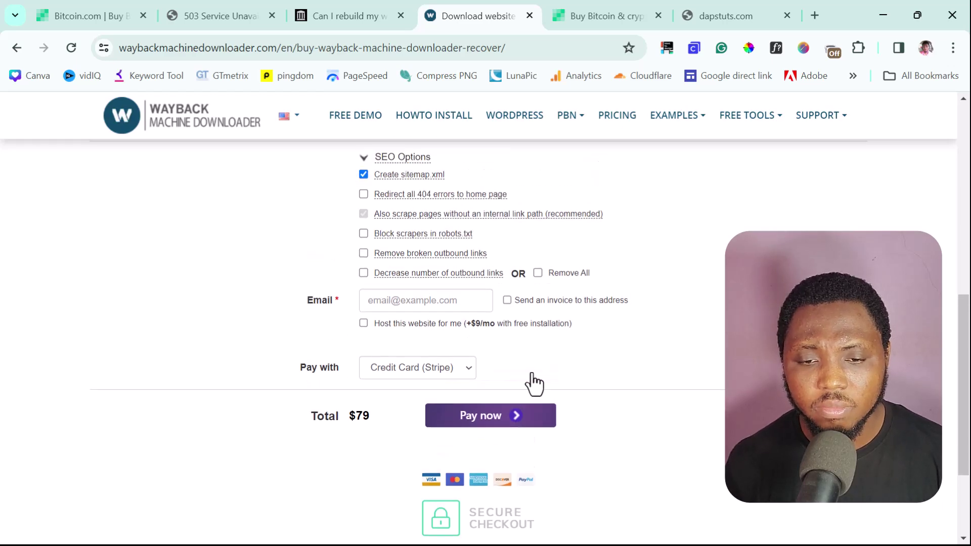
scroll(532, 374, up, 10)
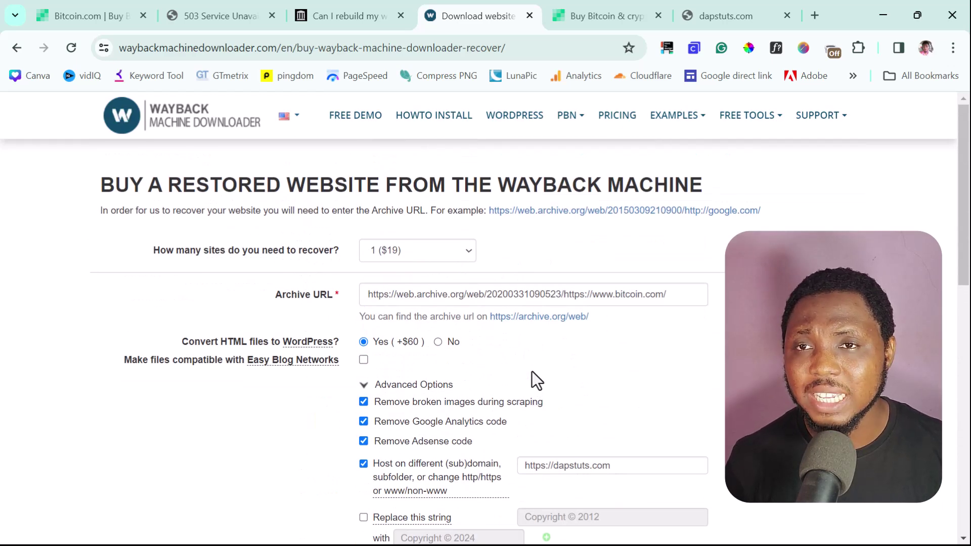